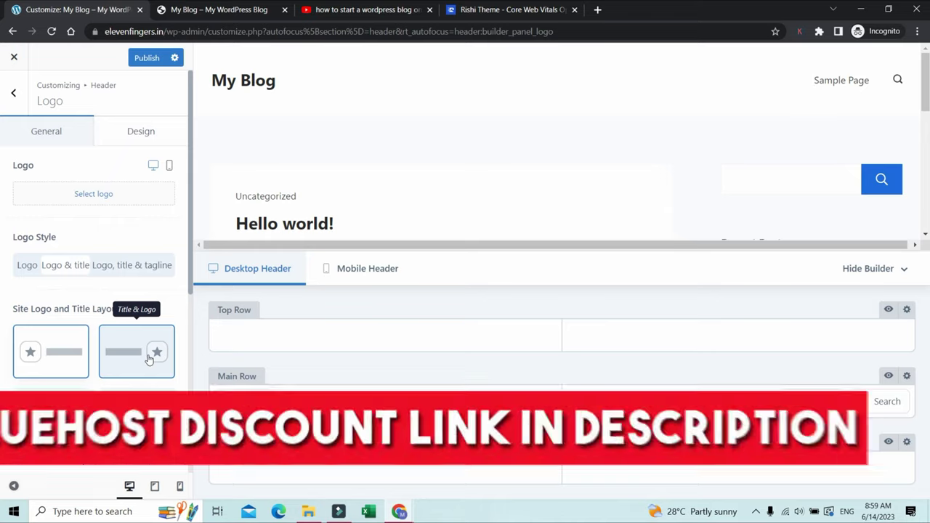
Look over the header logo settings, then leave the customizer and discard the unsaved changes
scroll(135, 396, "down", 3)
scroll(135, 396, "down", 1)
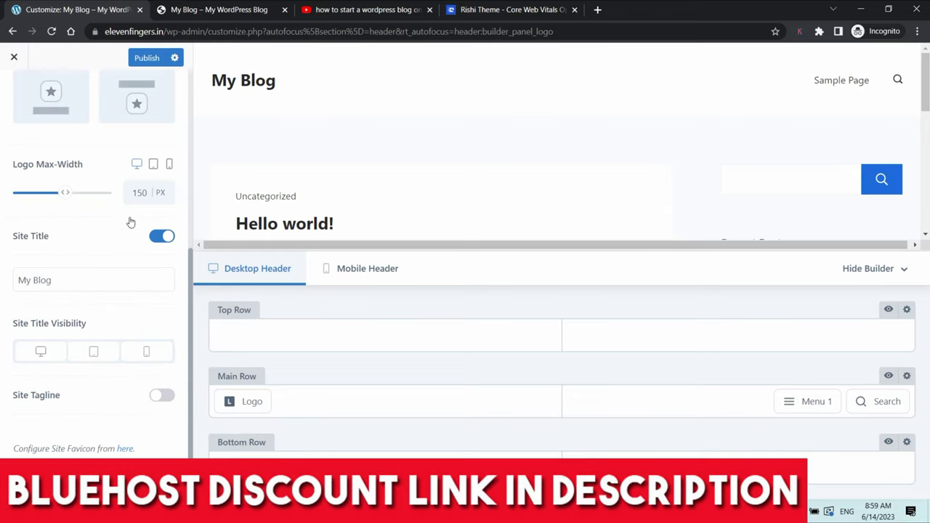
scroll(129, 222, "up", 3)
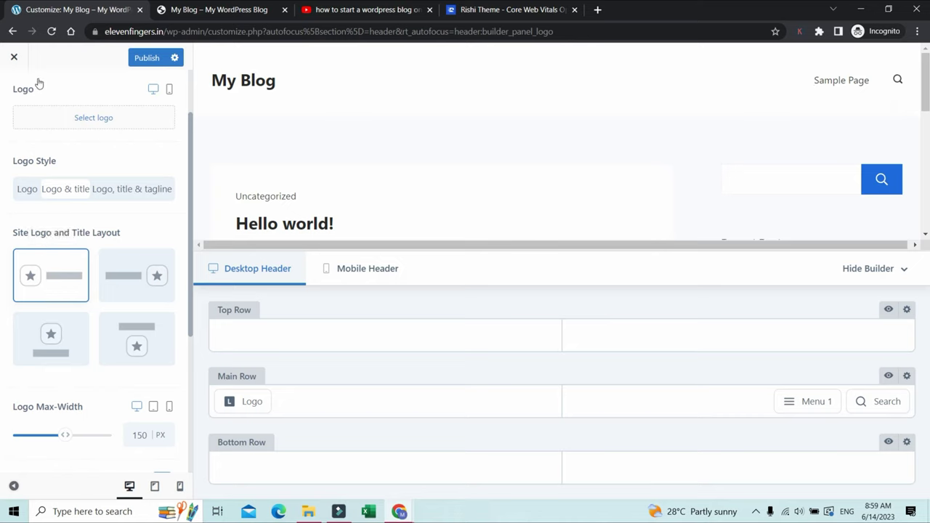
left_click(19, 59)
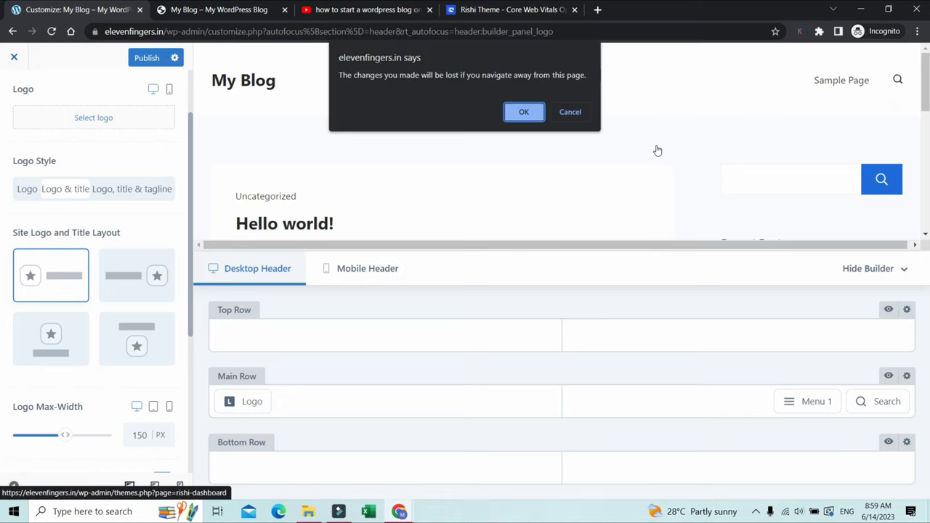
left_click(518, 110)
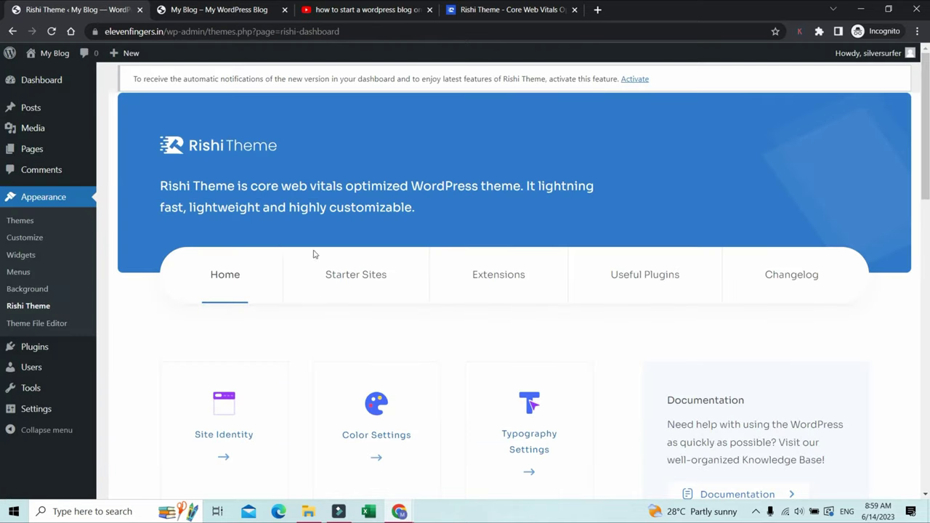
Open the Rishi Theme starter sites section and install the Rishi Starter Templates
scroll(342, 232, "down", 1)
left_click(369, 213)
scroll(603, 266, "down", 3)
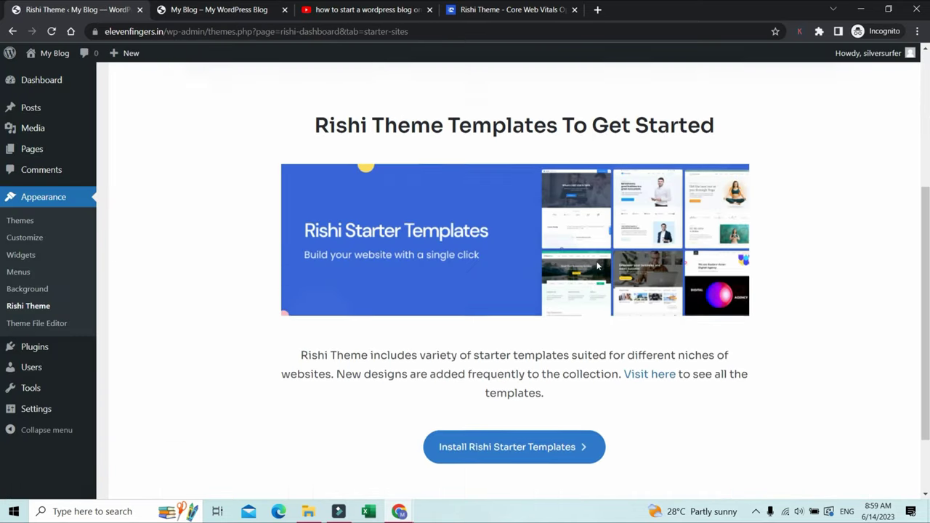
scroll(597, 266, "down", 2)
scroll(733, 143, "up", 3)
scroll(560, 405, "down", 3)
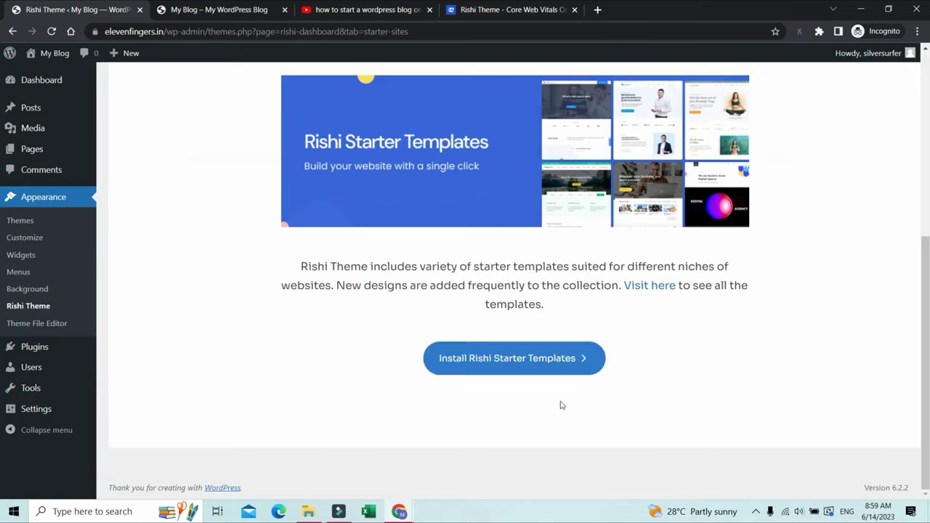
left_click(538, 361)
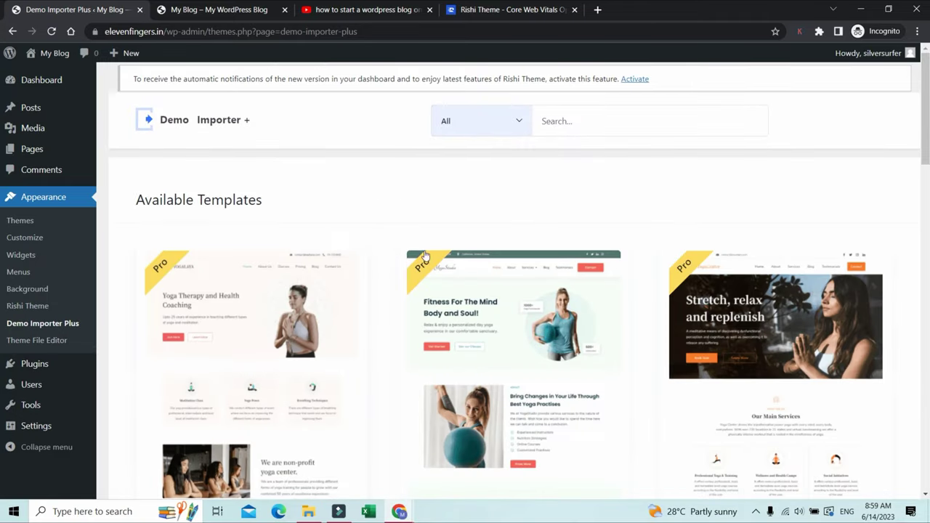
Browse the available starter templates and filter them to show only the free, non-Pro ones
scroll(508, 261, "down", 6)
scroll(222, 255, "down", 5)
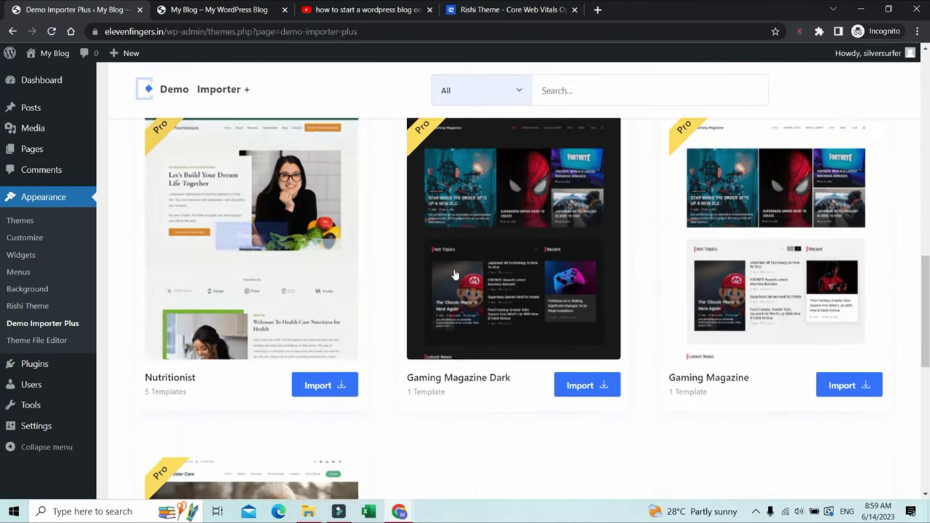
scroll(659, 282, "down", 9)
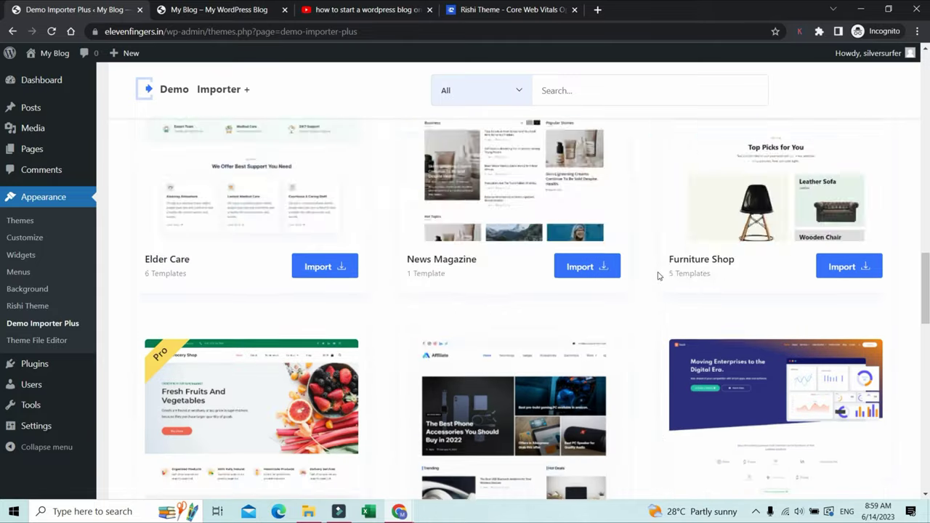
scroll(610, 291, "up", 3)
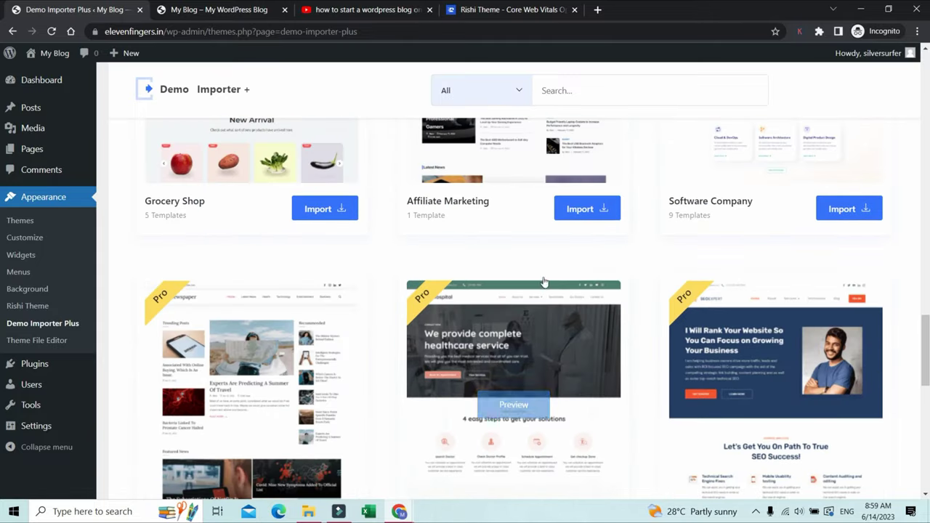
scroll(633, 305, "down", 8)
scroll(624, 298, "up", 12)
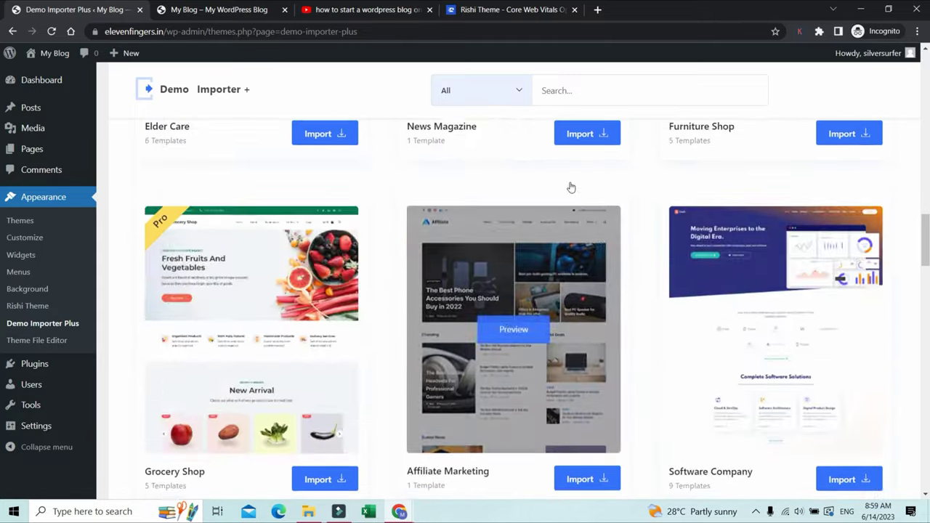
left_click(516, 91)
left_click(491, 188)
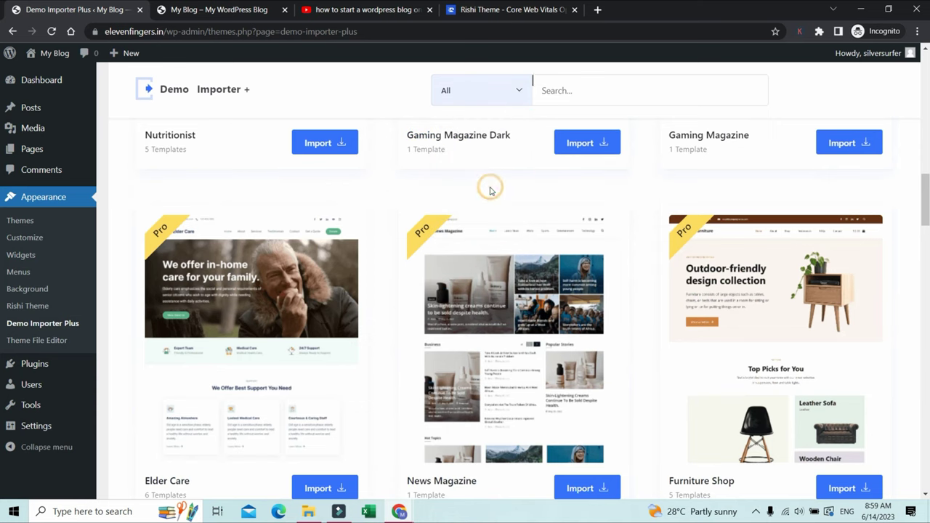
scroll(513, 250, "up", 10)
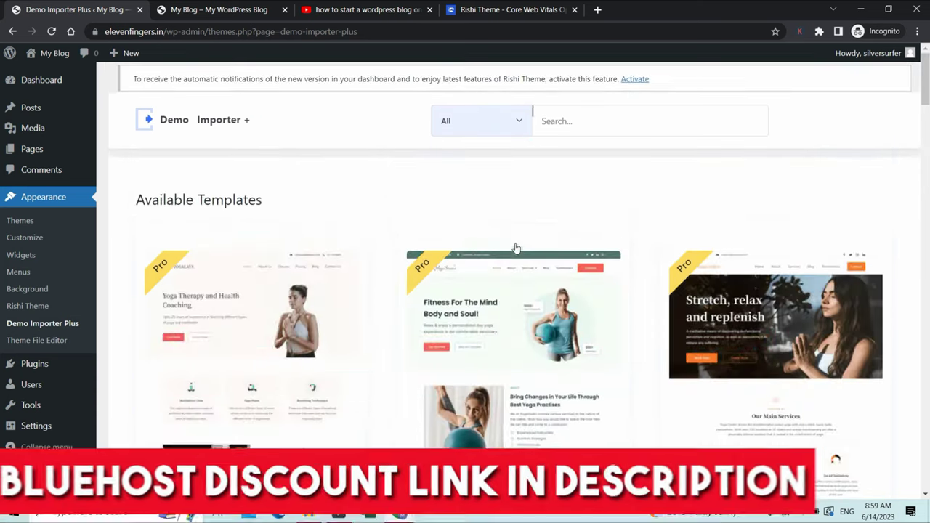
left_click(494, 122)
left_click(459, 210)
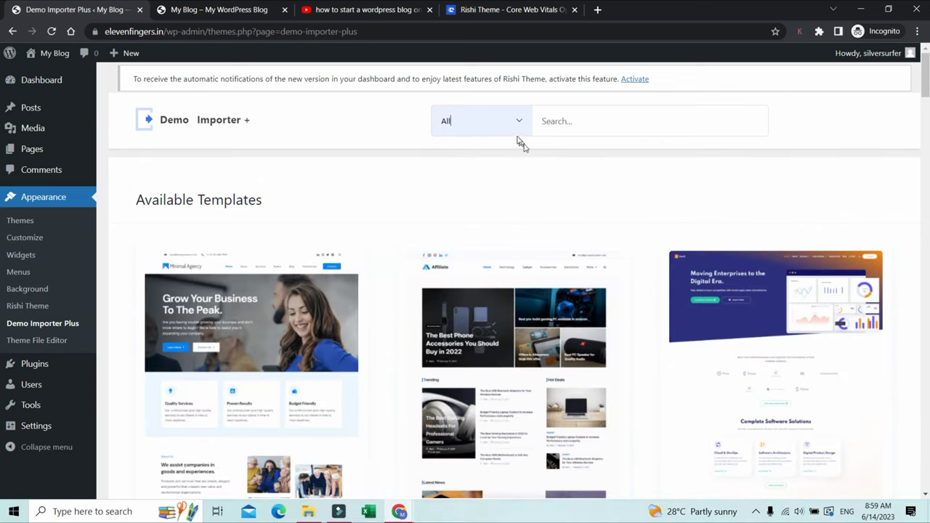
Examine the free starter templates and compare their designs to choose one for the site
scroll(435, 211, "down", 2)
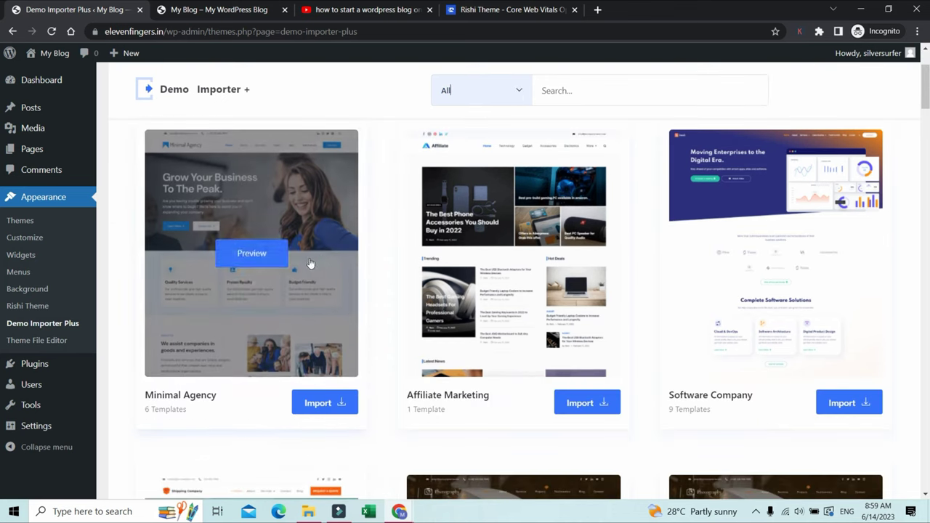
scroll(407, 282, "down", 3)
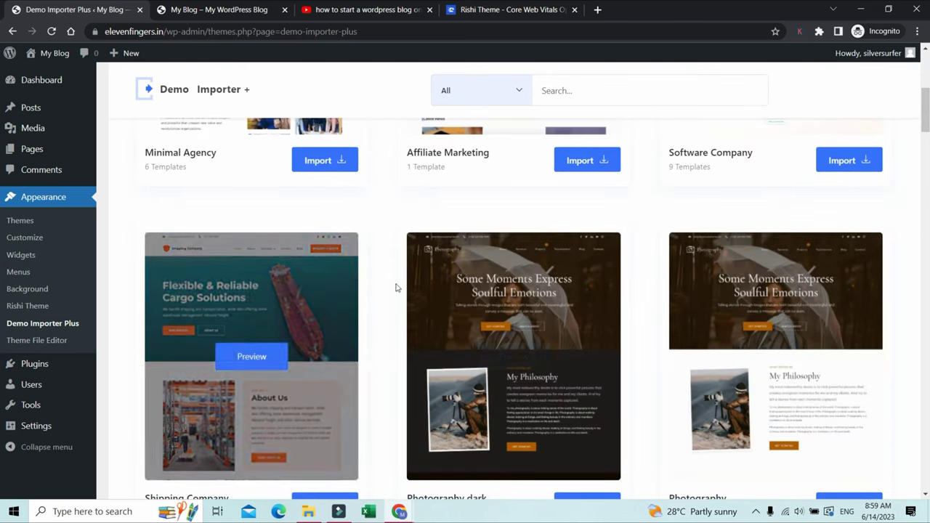
scroll(647, 289, "down", 5)
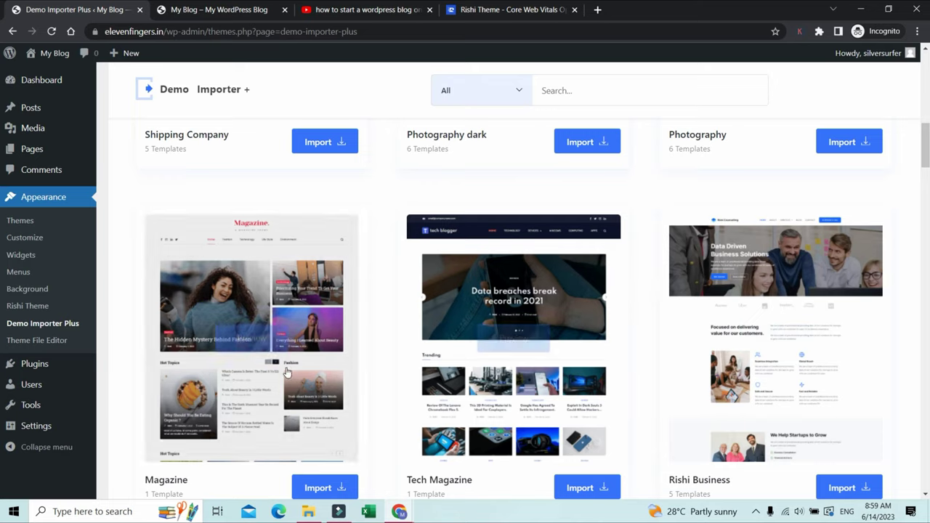
scroll(247, 290, "down", 1)
mouse_move(225, 279)
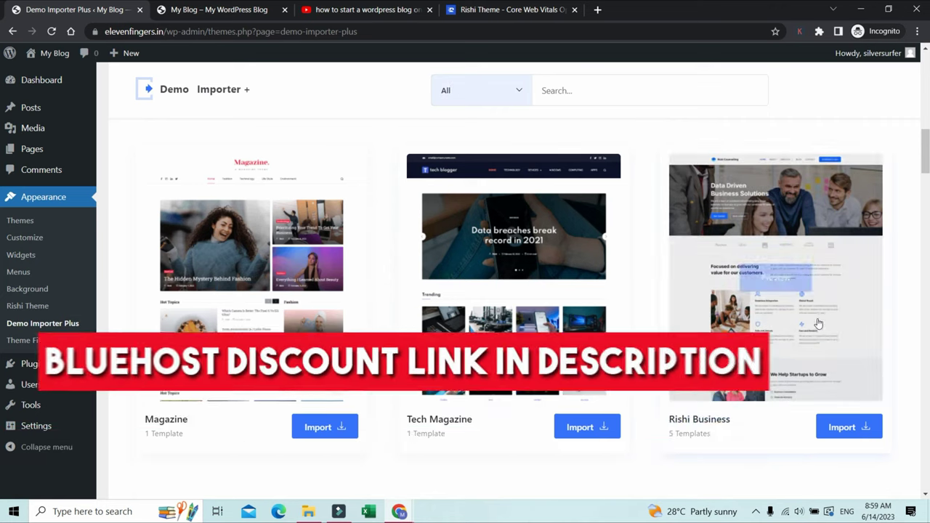
scroll(818, 323, "down", 2)
scroll(574, 356, "down", 8)
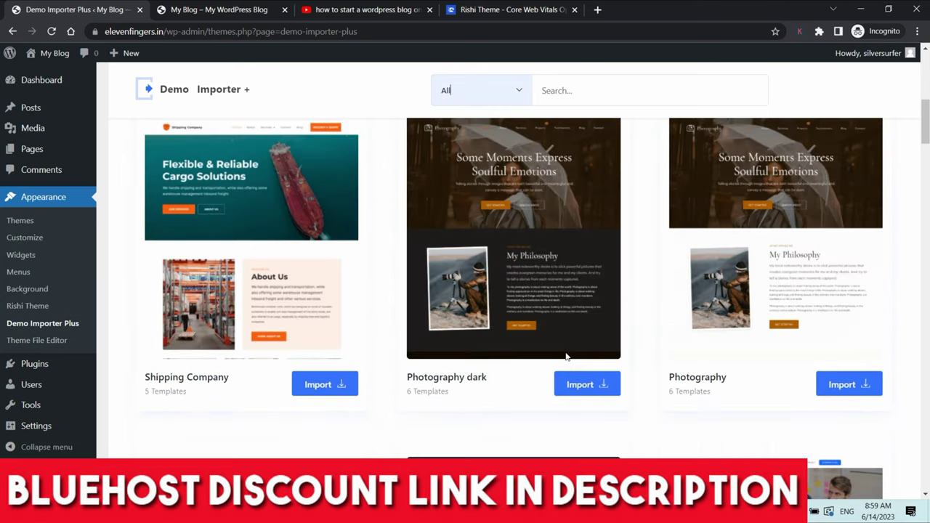
scroll(566, 356, "up", 3)
scroll(566, 356, "down", 2)
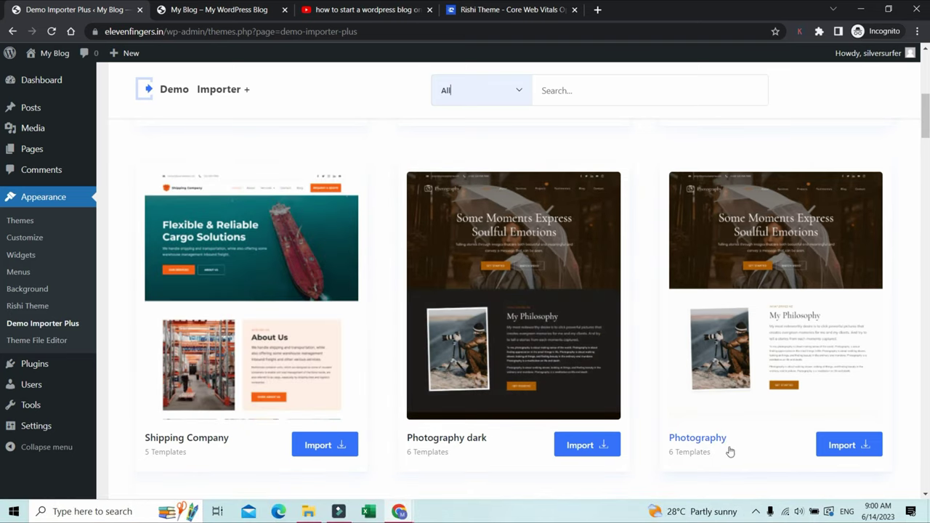
scroll(755, 327, "up", 4)
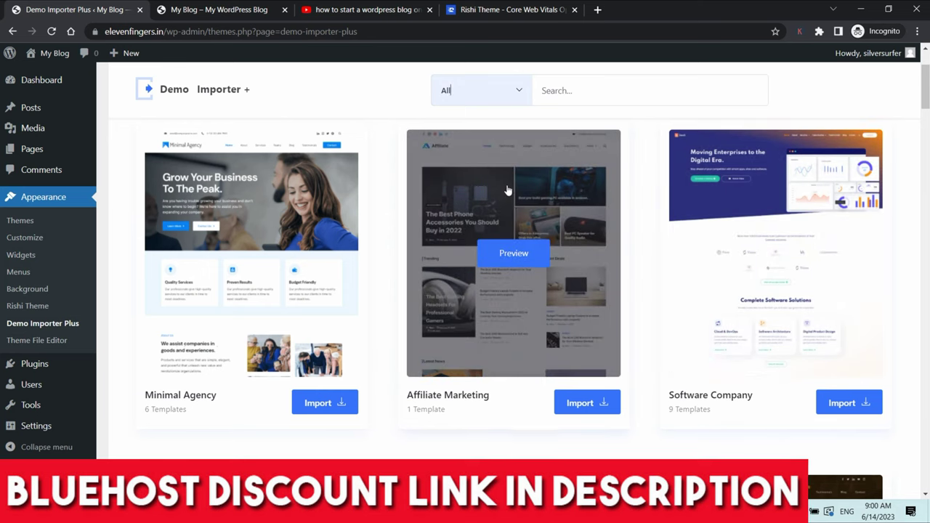
scroll(268, 271, "up", 1)
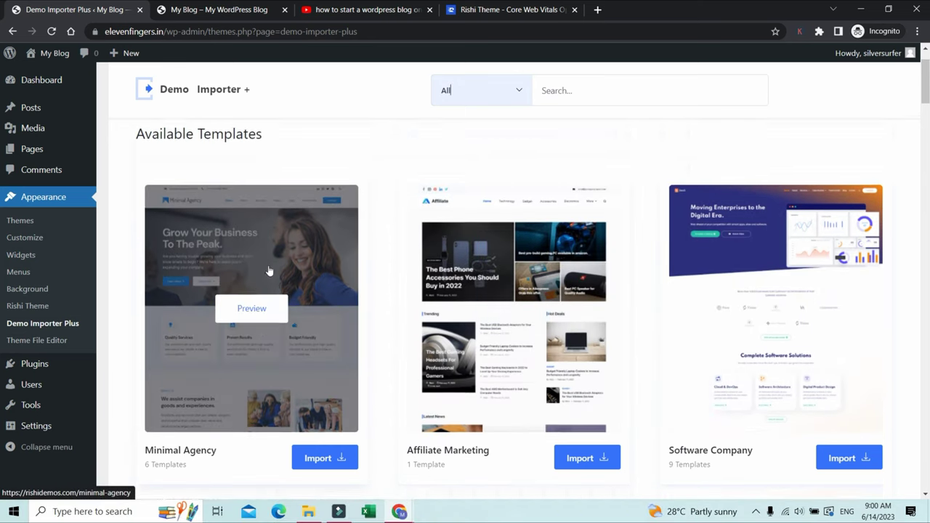
scroll(268, 276, "up", 1)
scroll(816, 214, "down", 3)
scroll(813, 280, "up", 2)
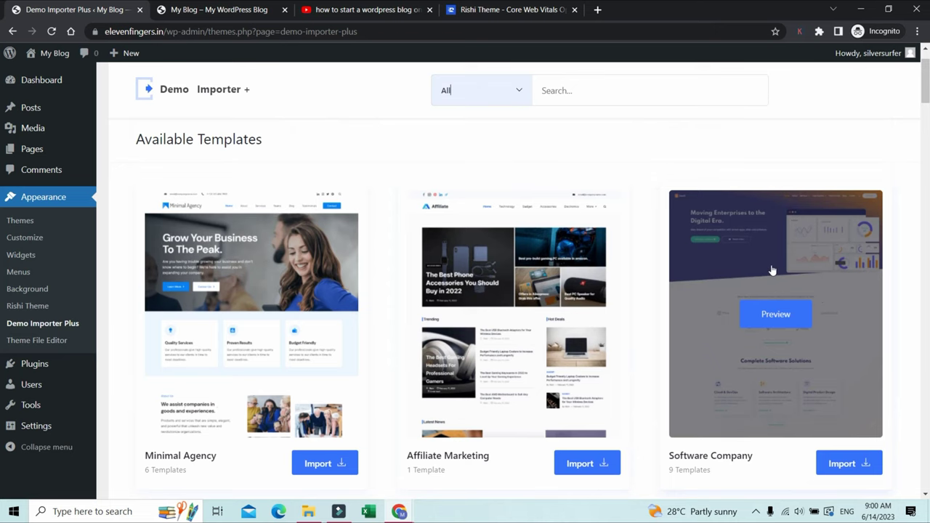
scroll(838, 424, "down", 1)
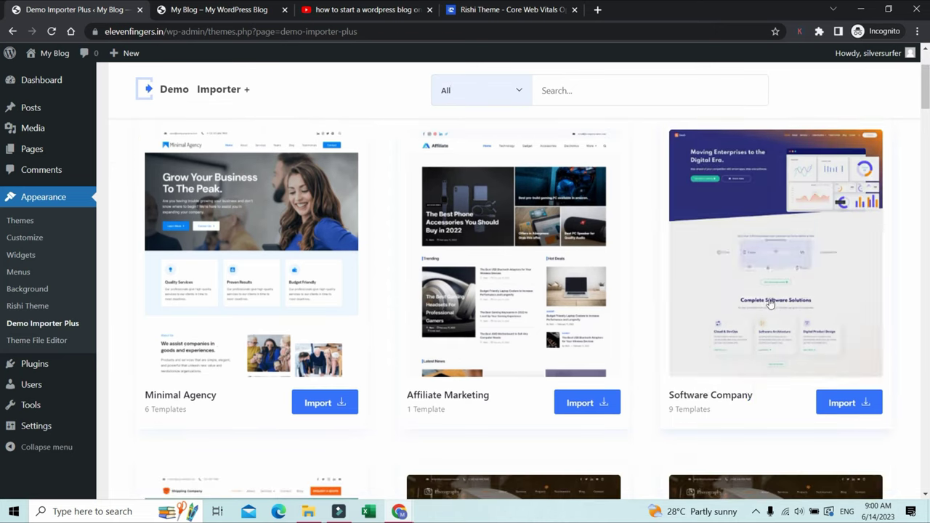
Open the Software Company template for import and look through its page templates
left_click(849, 406)
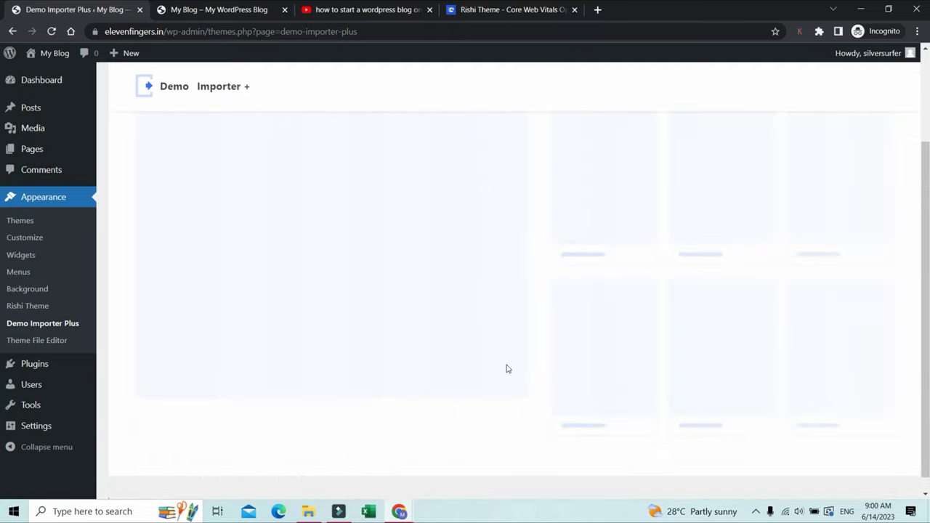
scroll(345, 261, "down", 5)
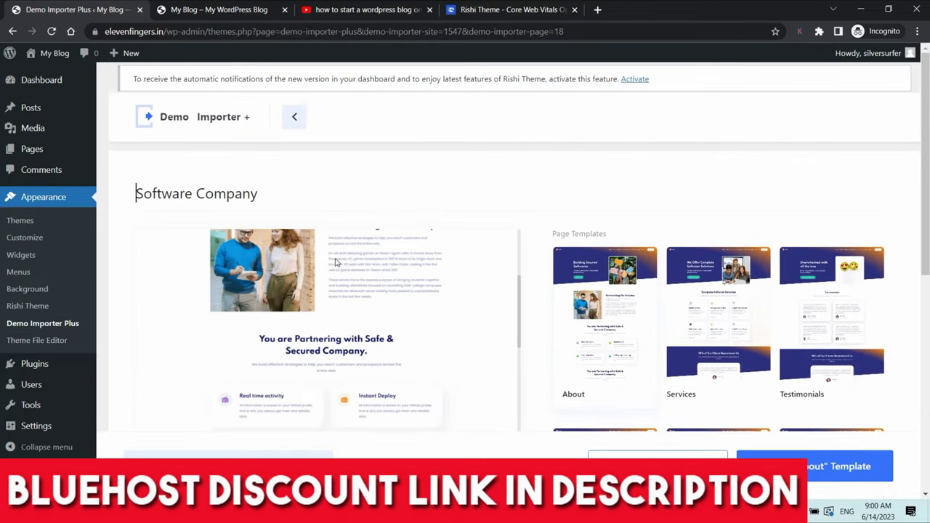
scroll(746, 249, "down", 6)
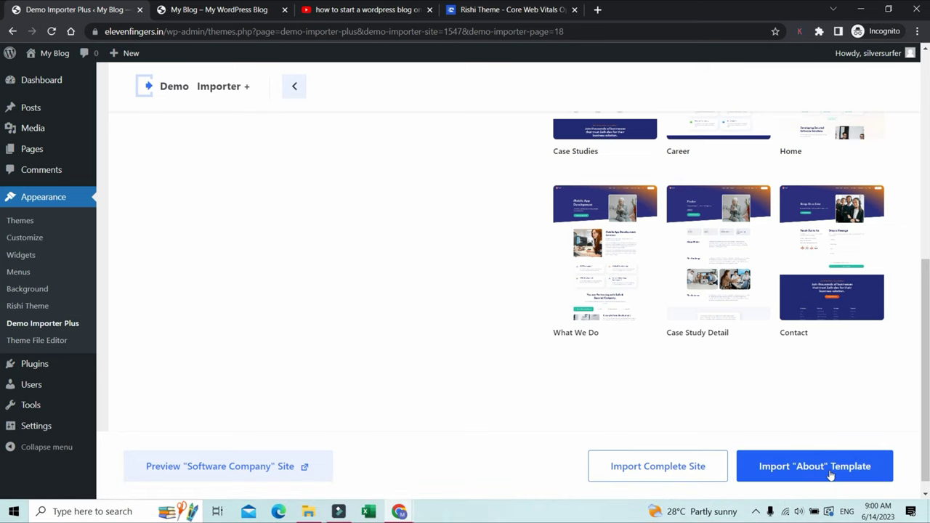
scroll(836, 472, "up", 1)
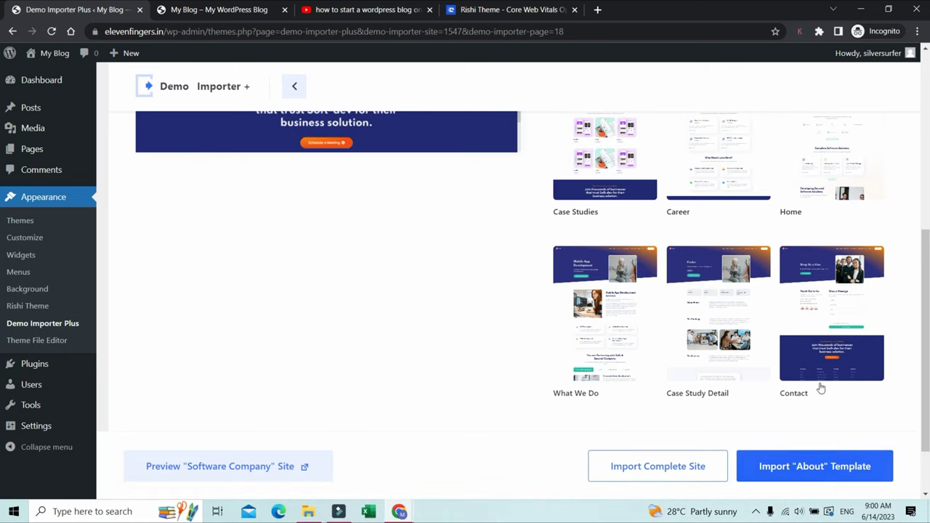
scroll(786, 304, "up", 5)
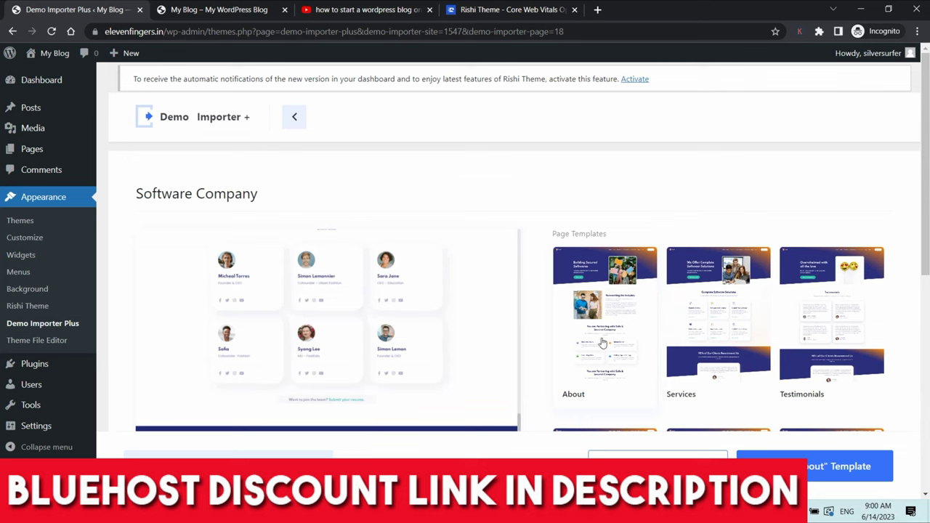
Preview the Services and Testimonials page templates of the Software Company site
left_click(714, 323)
left_click(829, 323)
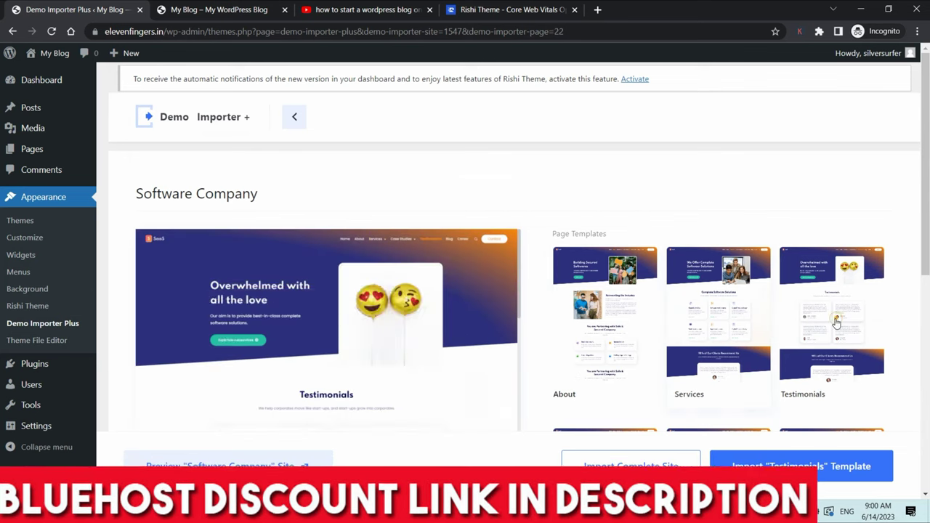
scroll(830, 324, "down", 3)
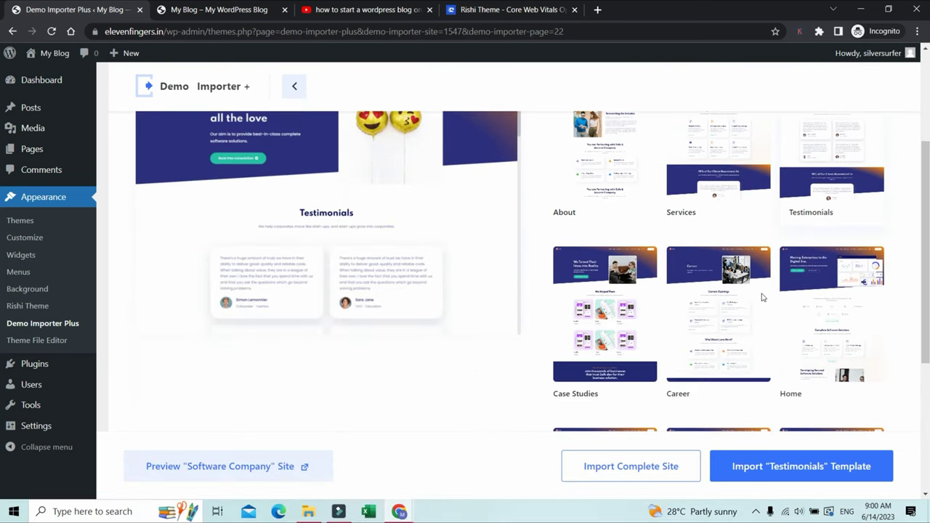
scroll(761, 298, "down", 3)
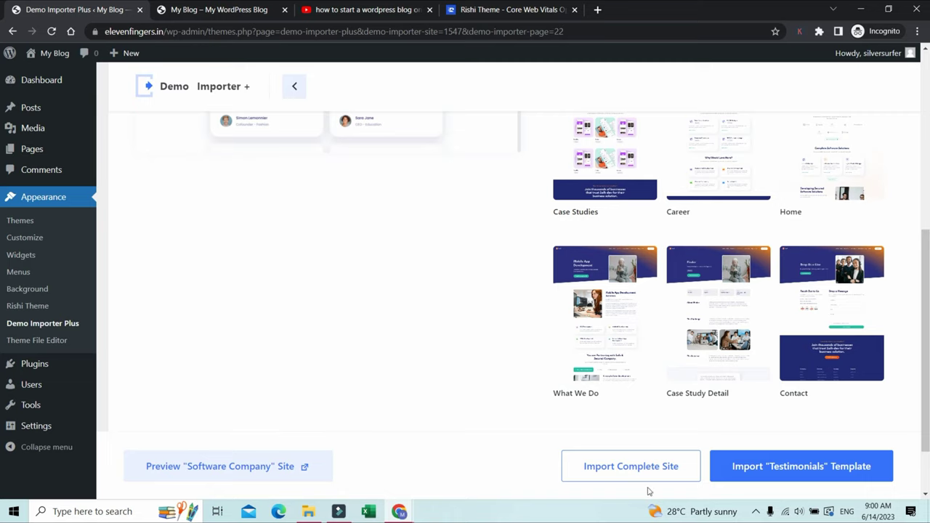
Import the complete Software Company site with customizer settings, widgets, required plugins and content, and switch to the blog's front page
left_click(668, 469)
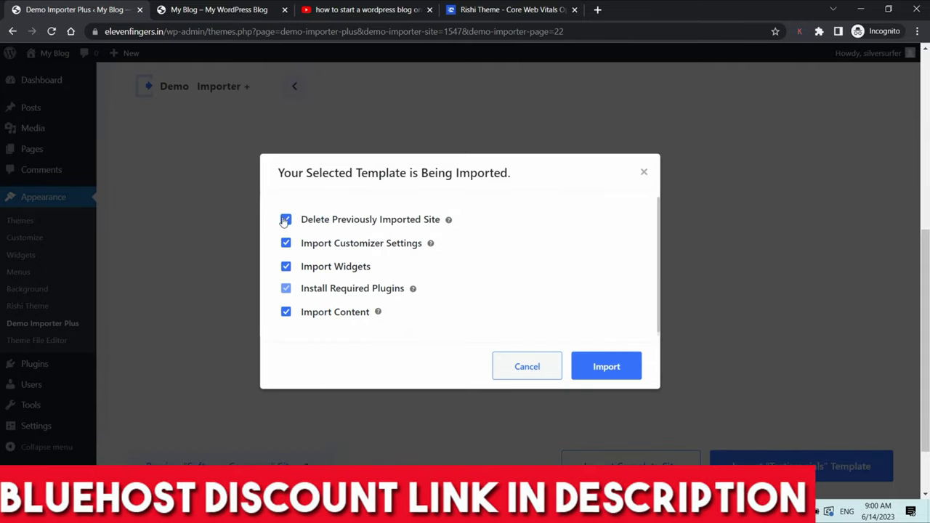
left_click(614, 371)
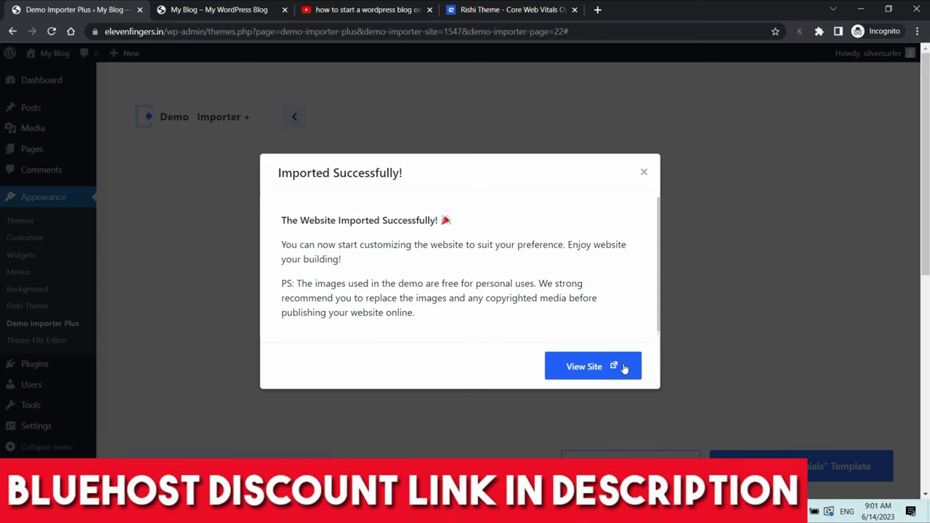
left_click(180, 10)
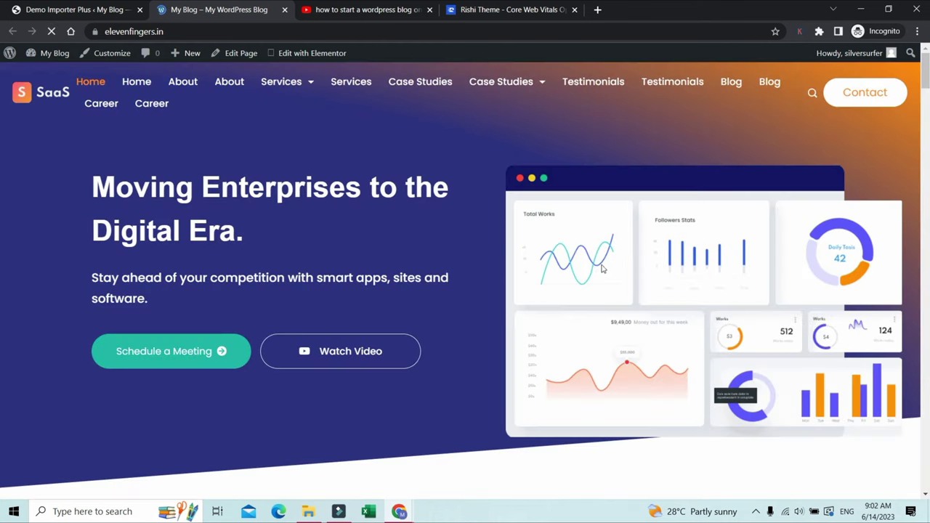
Examine the sections and navigation menu of the imported Software Company front page
scroll(297, 359, "down", 3)
scroll(297, 359, "down", 8)
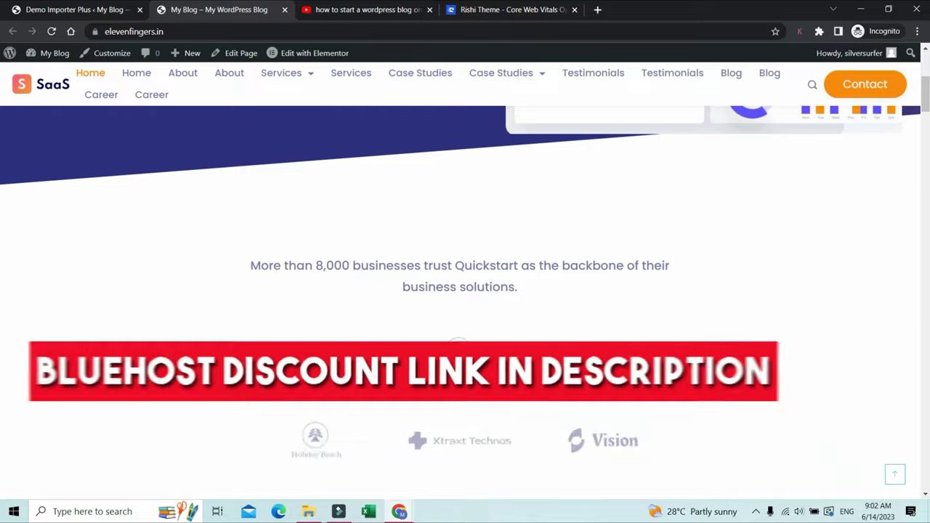
scroll(555, 393, "up", 3)
scroll(555, 393, "up", 6)
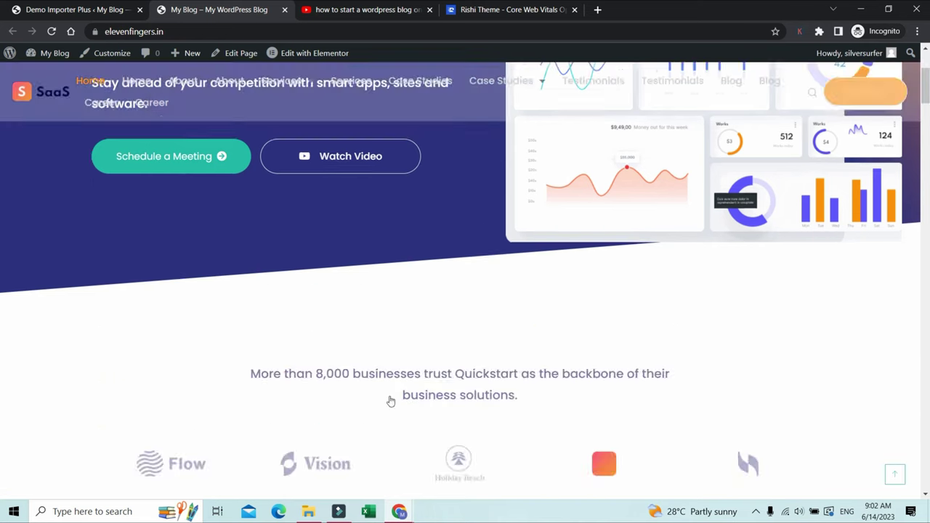
scroll(389, 399, "down", 12)
scroll(391, 400, "down", 15)
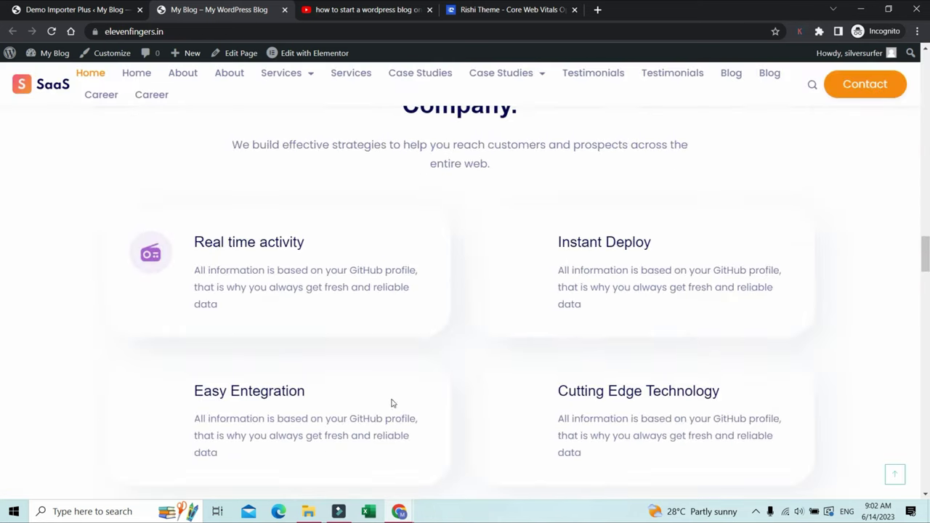
scroll(391, 404, "down", 12)
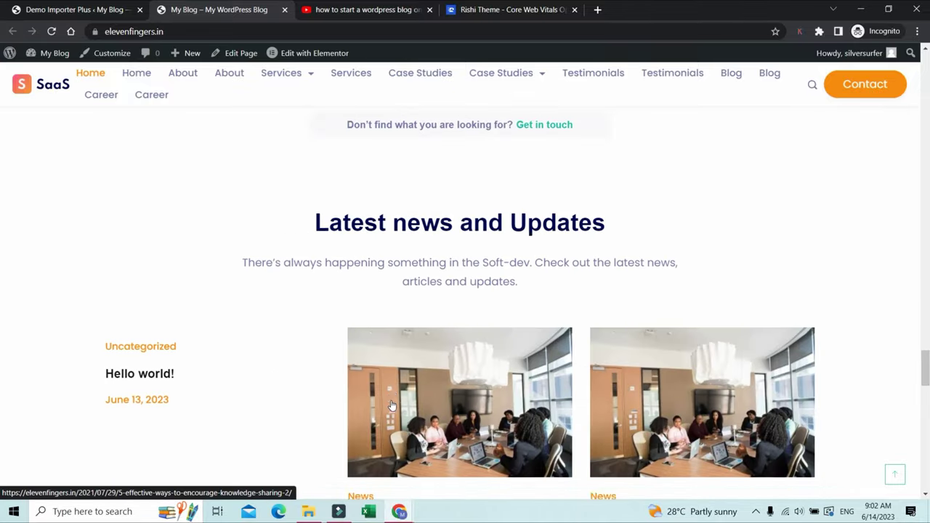
scroll(391, 405, "down", 5)
scroll(391, 405, "up", 8)
scroll(392, 403, "up", 15)
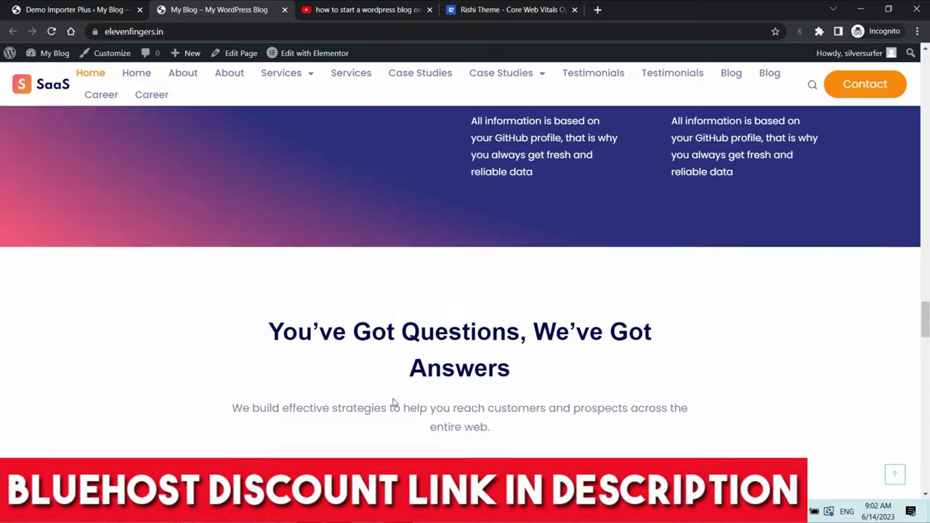
scroll(392, 403, "up", 12)
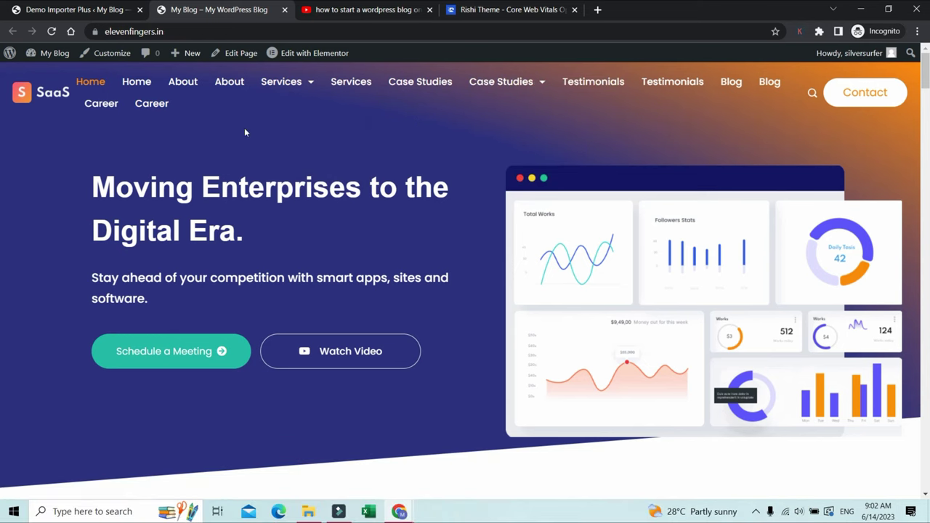
mouse_move(269, 96)
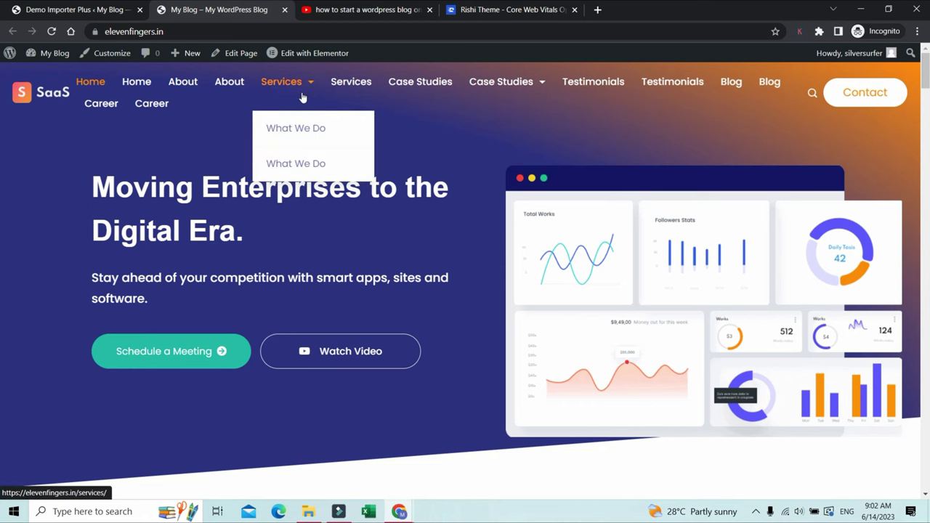
Close the import success dialog and check the navigation menu on the front page again
left_click(77, 12)
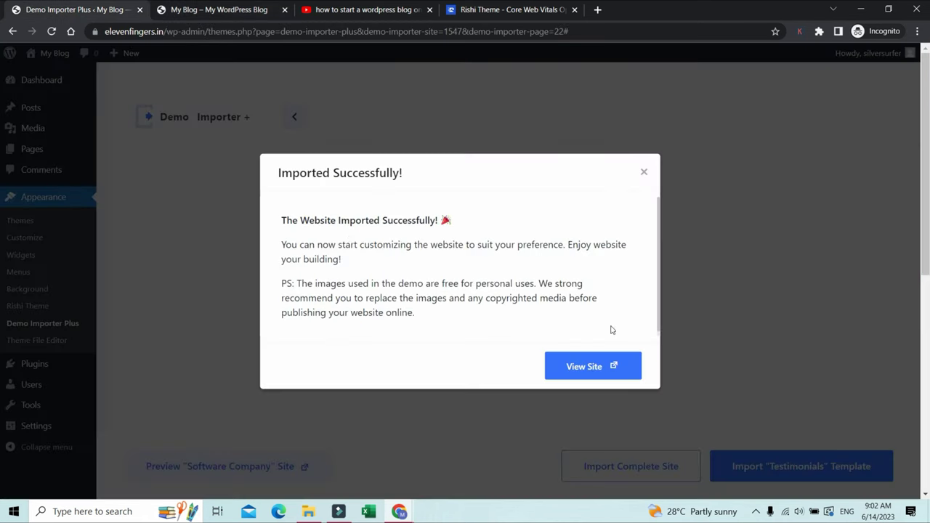
left_click(643, 172)
key("ctrl+Tab")
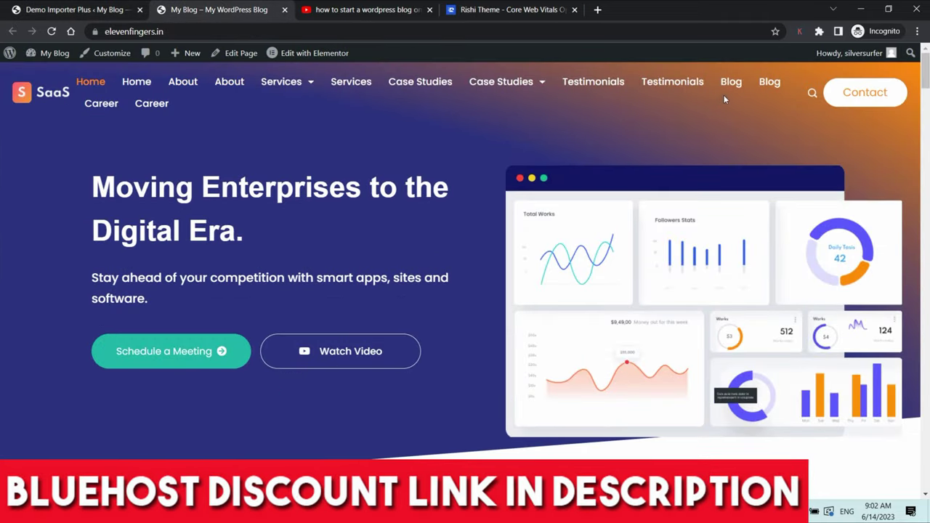
Import the complete Software Company site again, deleting the previously imported site and including customizer settings, widgets and content
left_click(112, 9)
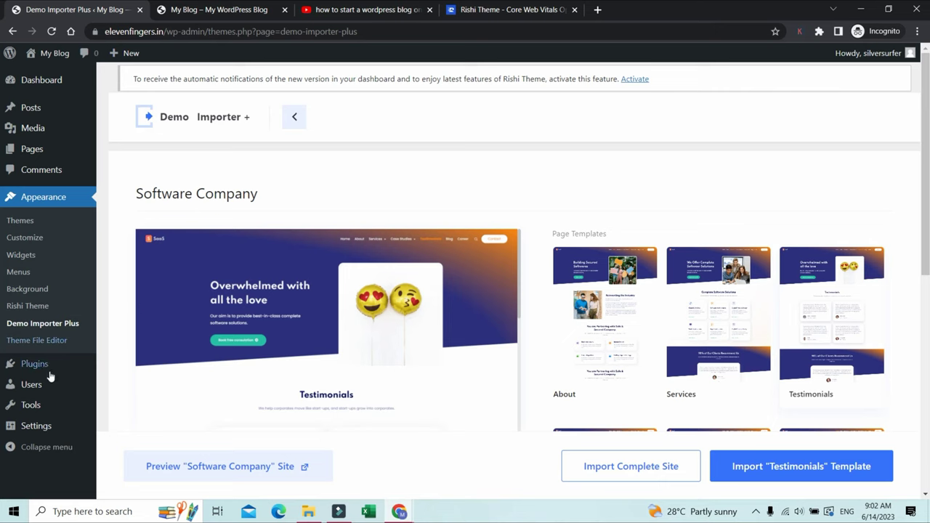
scroll(820, 281, "down", 1)
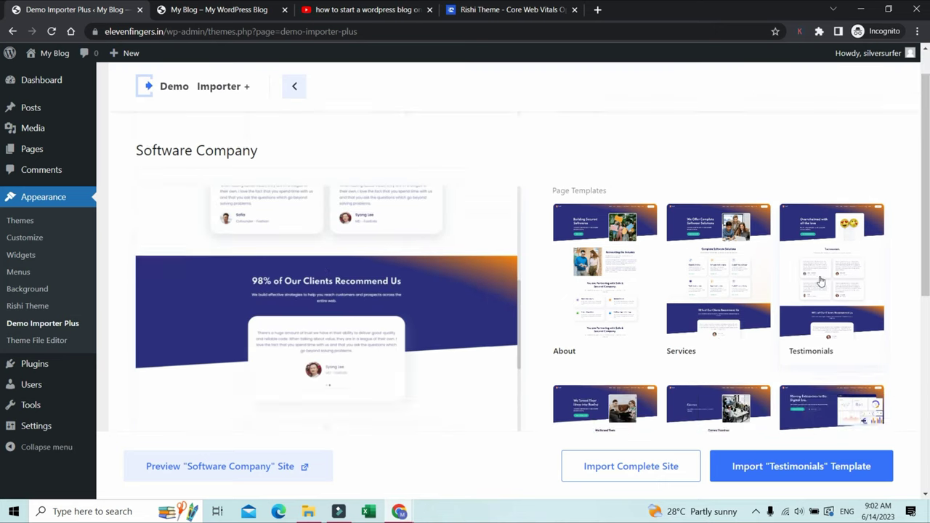
scroll(819, 281, "down", 5)
left_click(650, 471)
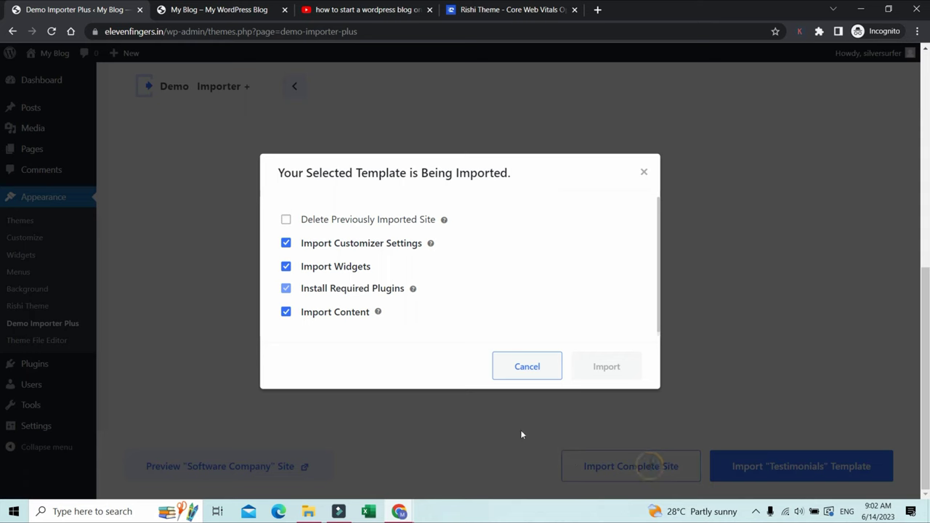
left_click(286, 220)
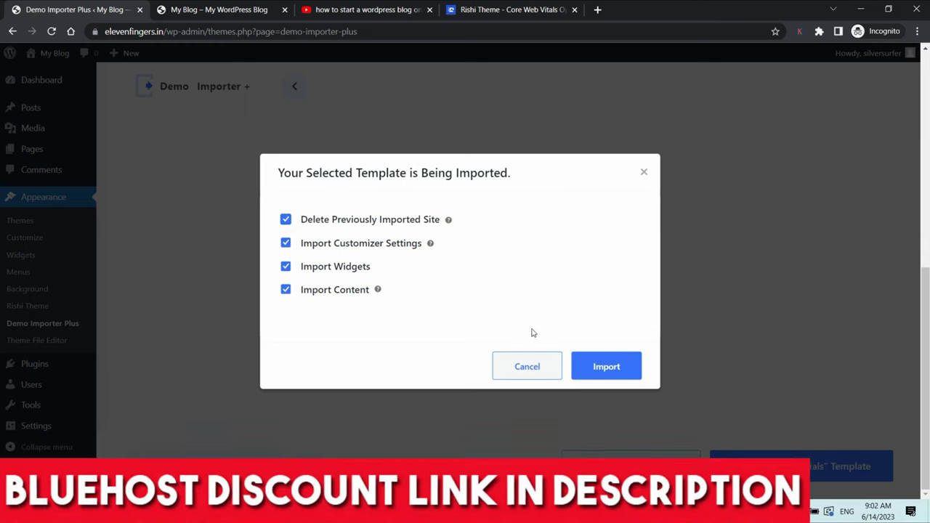
left_click(605, 369)
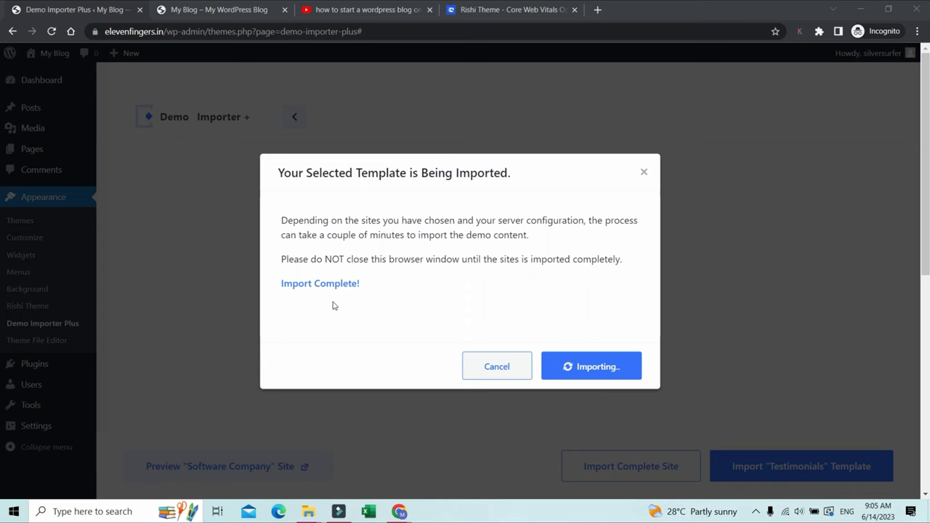
Check the re-imported front page and close the import dialog
left_click(222, 9)
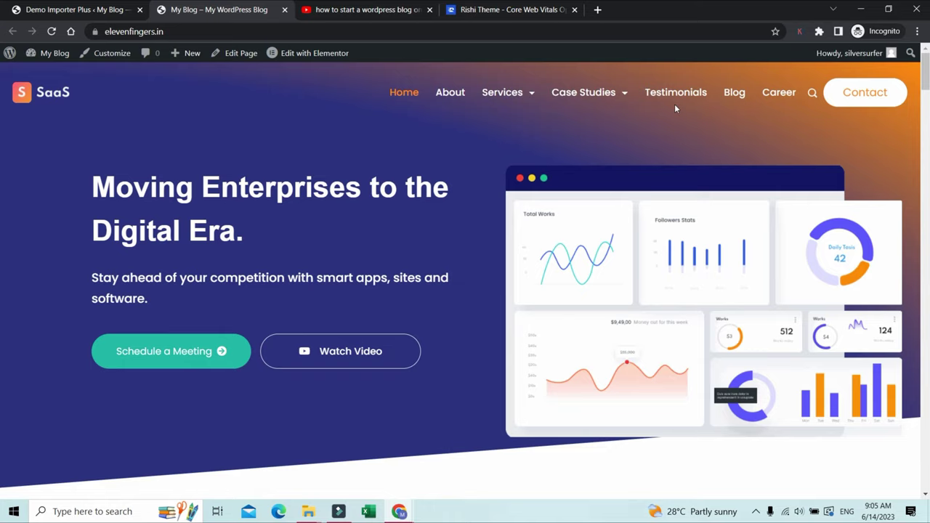
scroll(548, 232, "down", 3)
scroll(548, 232, "down", 1)
scroll(545, 233, "up", 5)
left_click(73, 10)
left_click(645, 172)
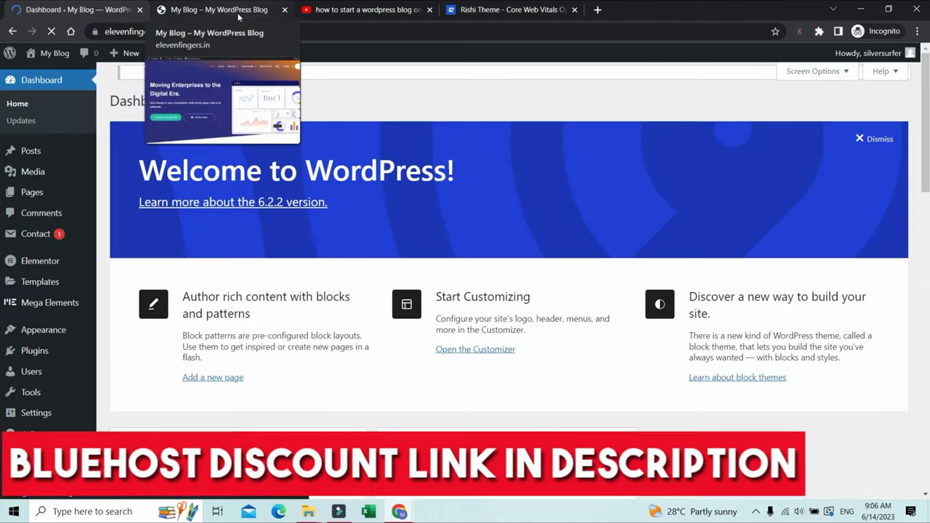
Glance at the live front page and open the theme Customizer from the dashboard in a separate browser tab
left_click(239, 15)
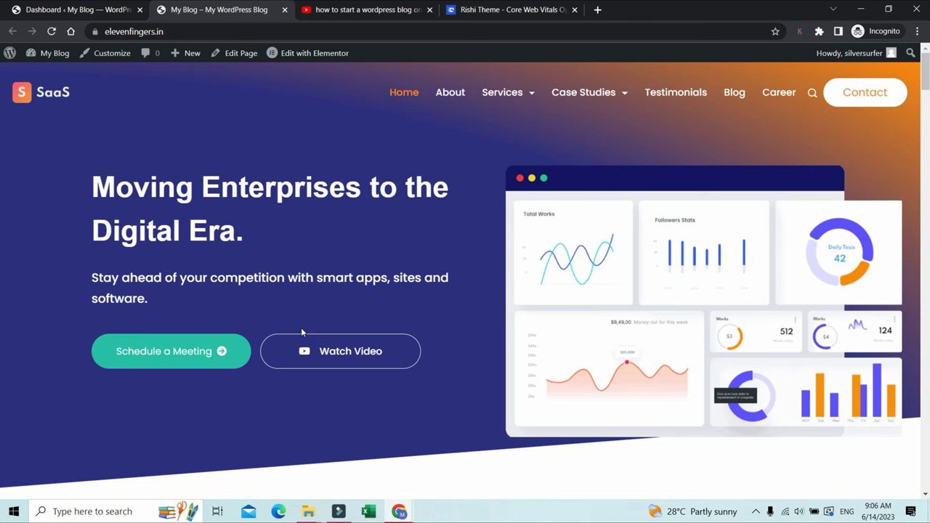
left_click(80, 9)
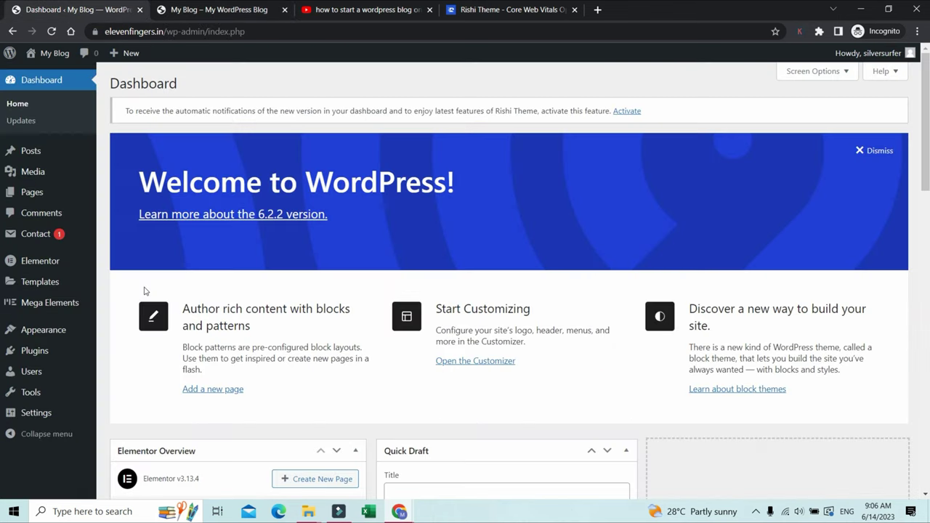
mouse_move(59, 331)
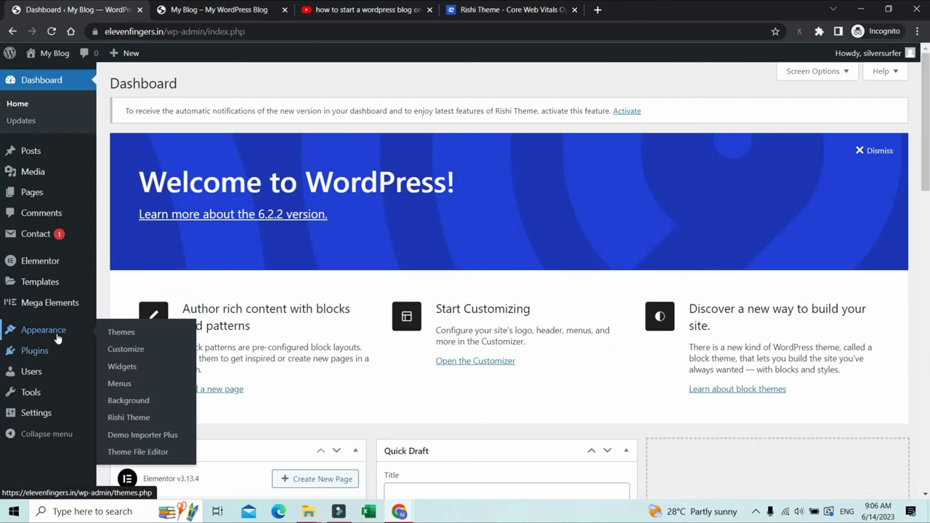
left_click(128, 356, "ctrl")
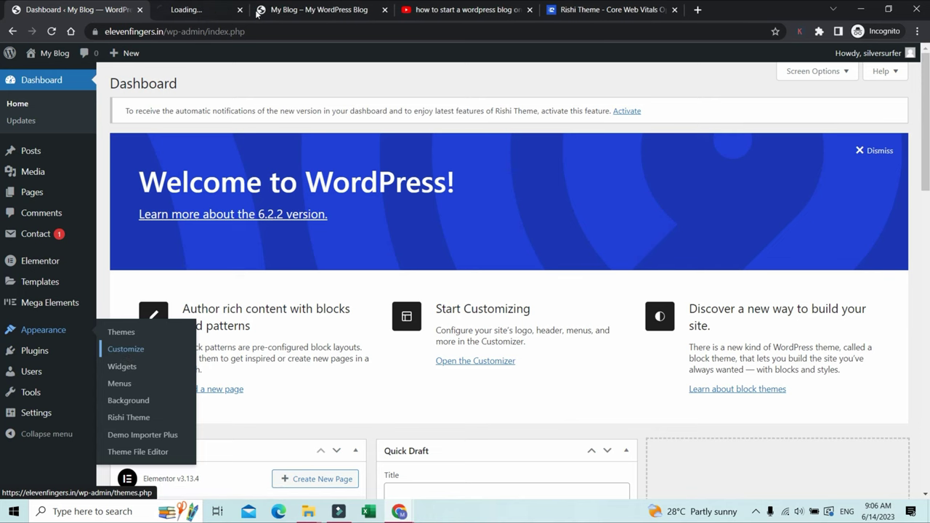
Look through the sections of the live front page while the Customizer loads
left_click(360, 9)
scroll(337, 285, "down", 15)
scroll(409, 317, "up", 15)
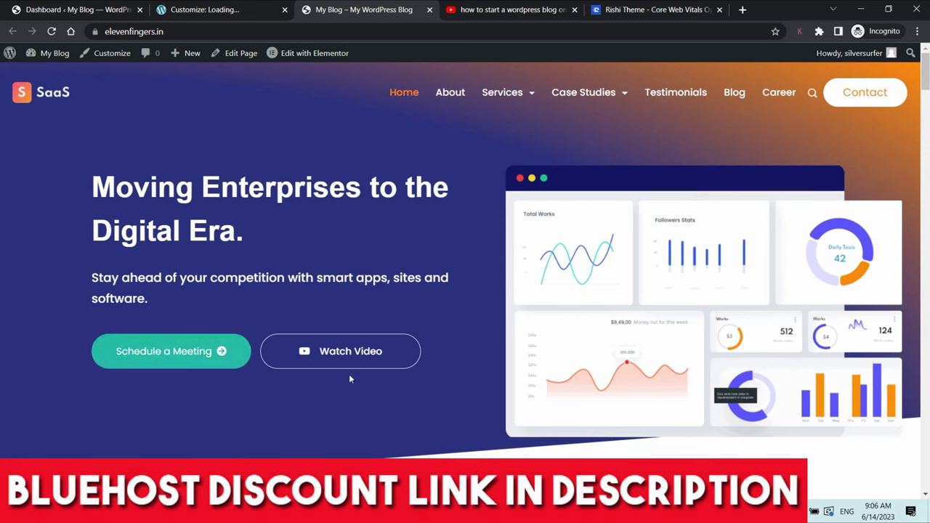
scroll(625, 291, "down", 20)
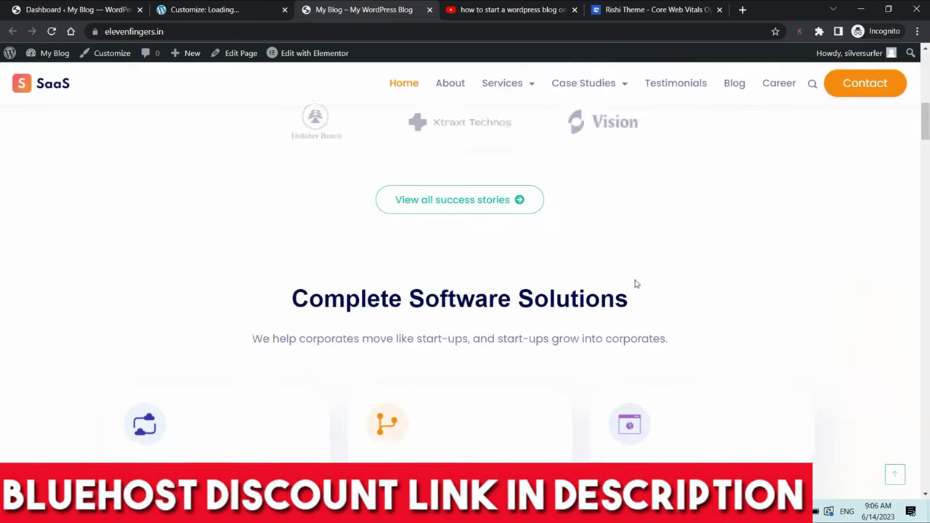
scroll(624, 301, "down", 15)
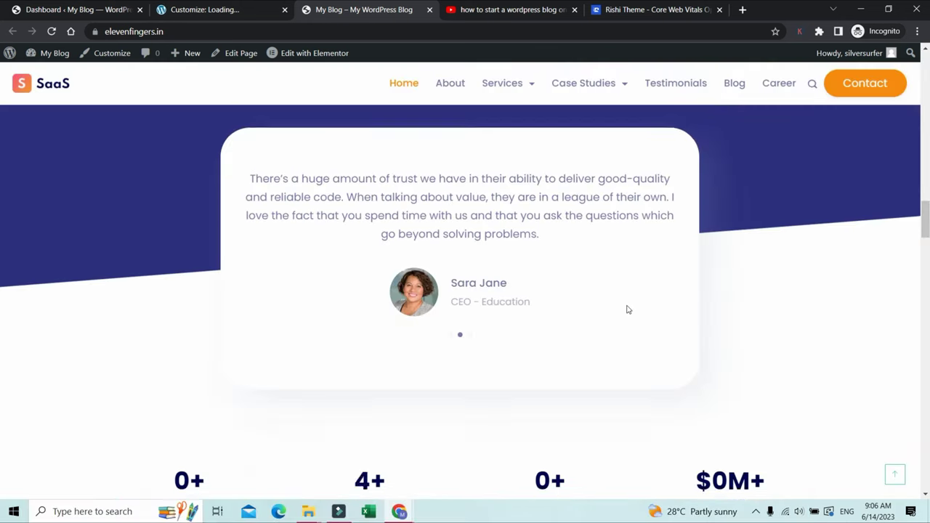
Switch to the Customizer and look through its general, posts and pages, and WordPress default options
left_click(109, 8)
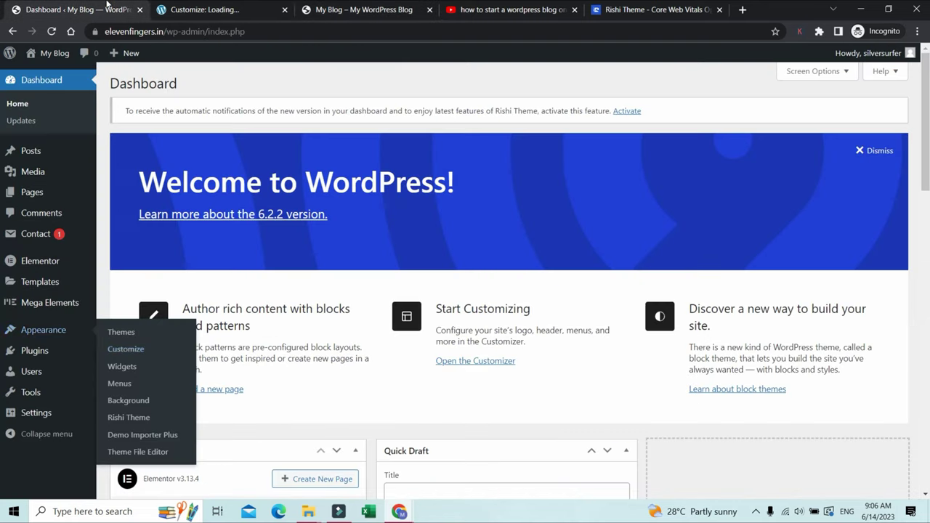
left_click(214, 9)
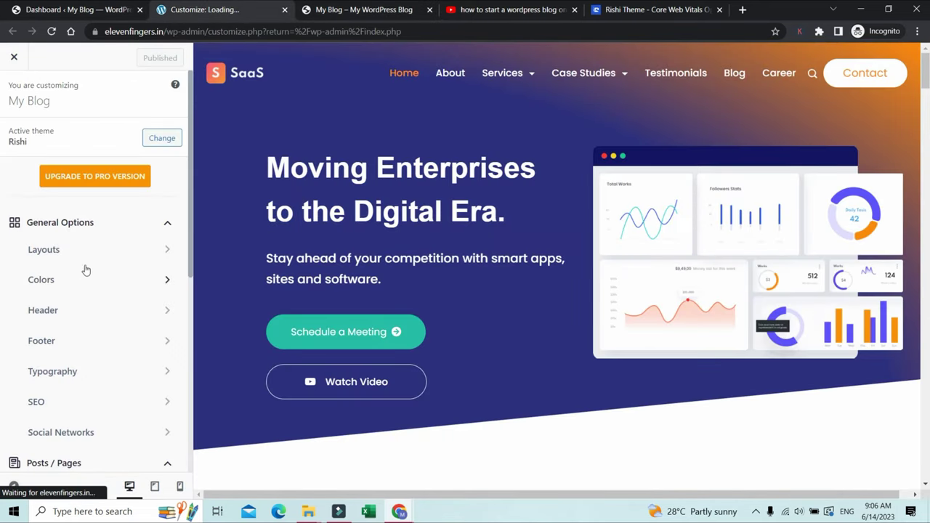
scroll(116, 280, "down", 5)
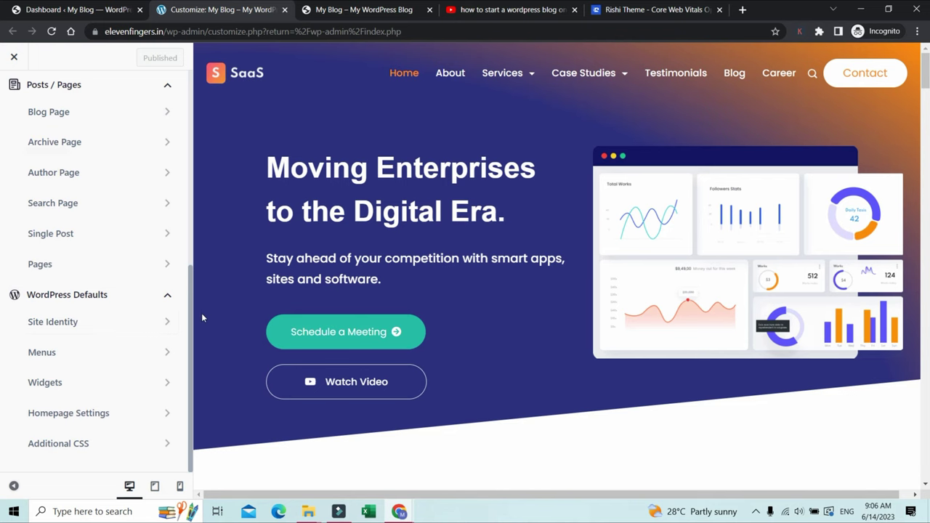
scroll(140, 193, "up", 5)
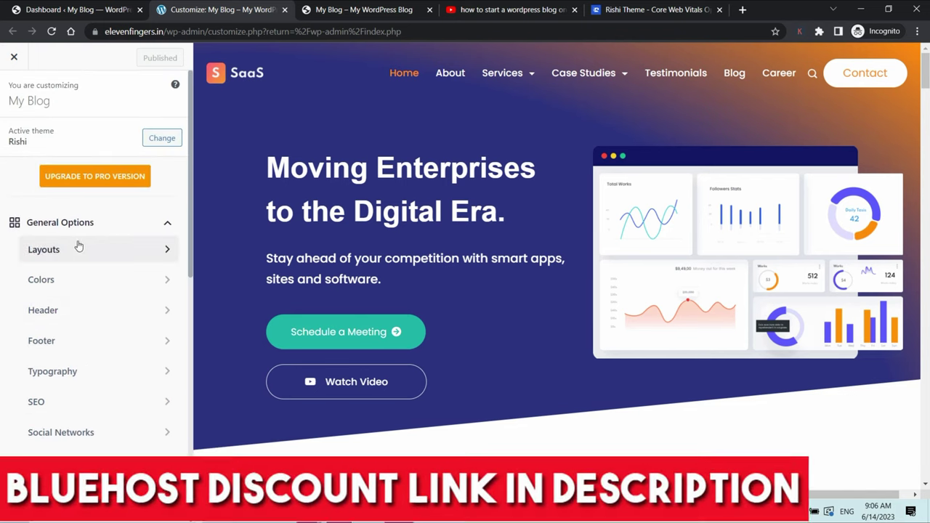
Collapse the General Options and Posts / Pages groups and open the Site Identity settings
left_click(144, 225)
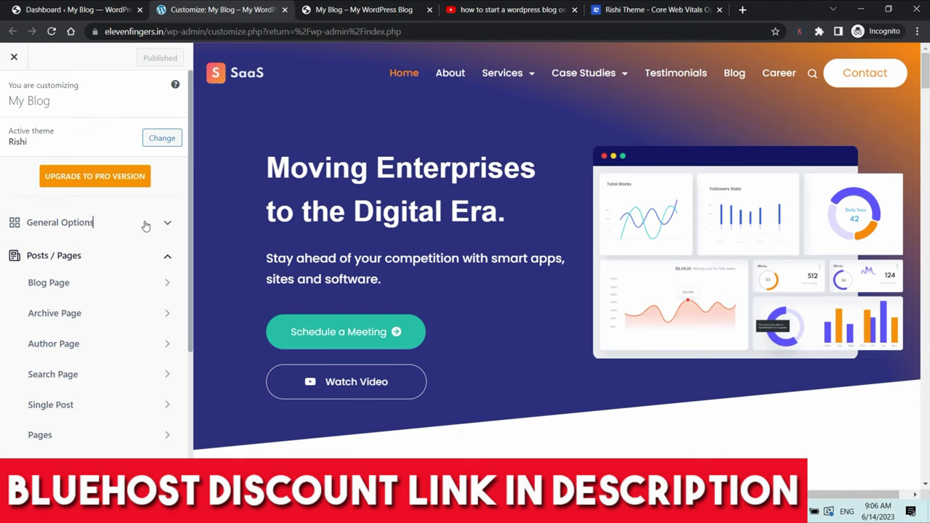
left_click(148, 256)
left_click(134, 287)
left_click(134, 286)
left_click(115, 317)
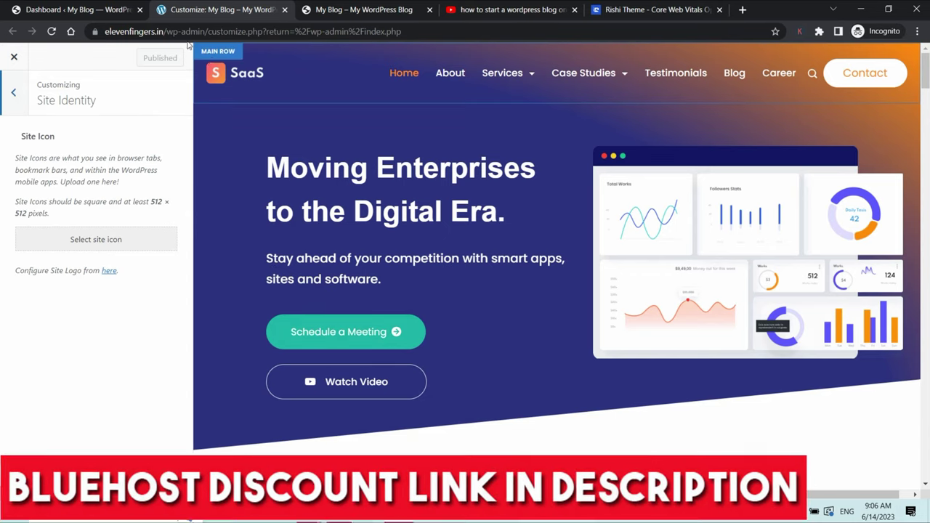
Open the file upload for the site icon and browse the images in the cheap website hosting folder
left_click(100, 240)
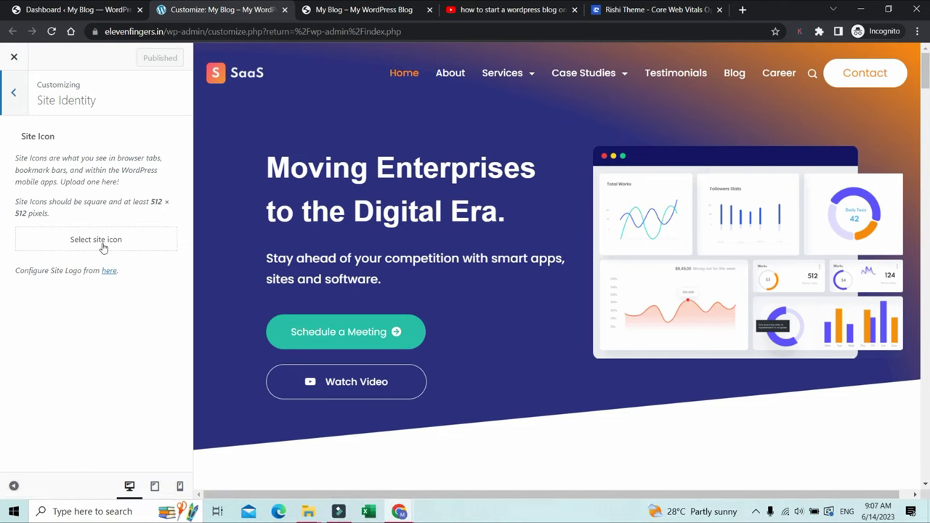
left_click(102, 247)
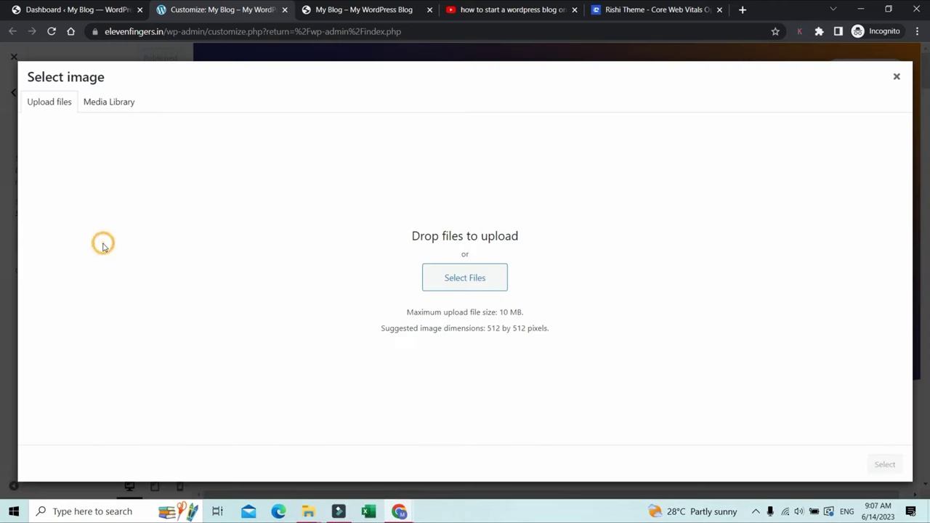
left_click(467, 278)
scroll(452, 289, "down", 1)
scroll(452, 289, "down", 5)
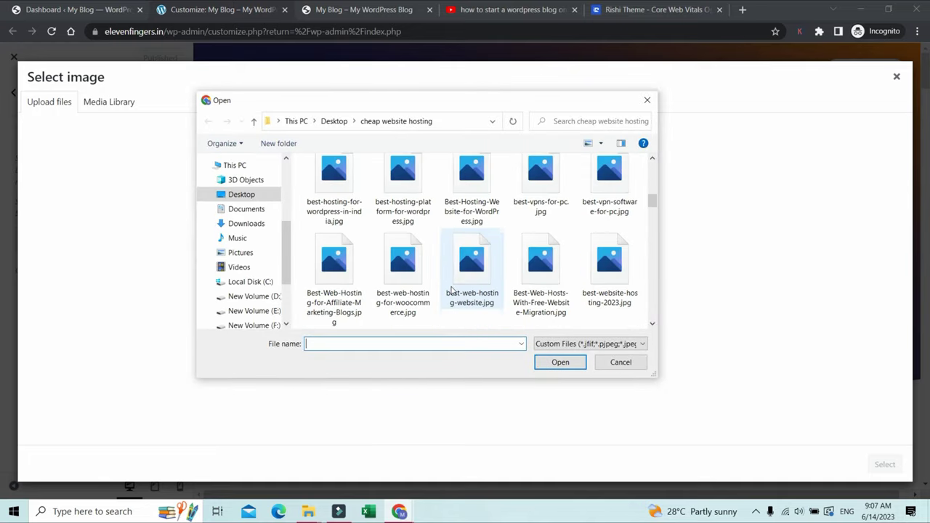
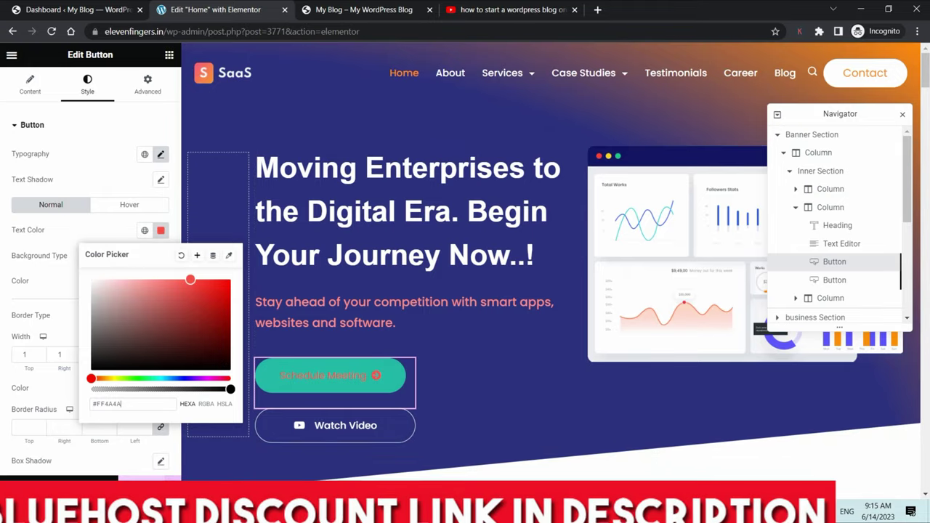
Accept #FF4A4A as the Schedule Meeting button's text color and view the live front page
left_click(105, 430)
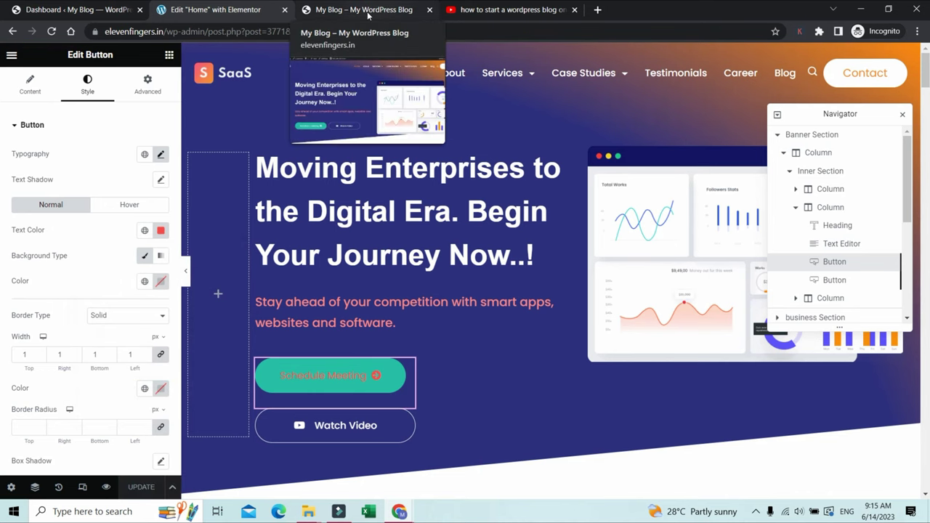
left_click(359, 13)
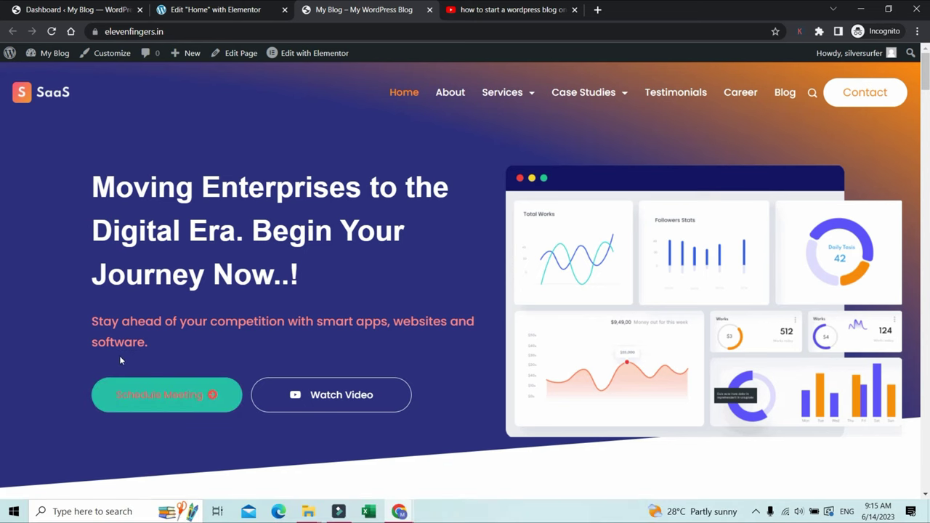
Set the Schedule Meeting button's background color to #FFFFFF in the Elementor editor, then update and check the live front page
left_click(217, 8)
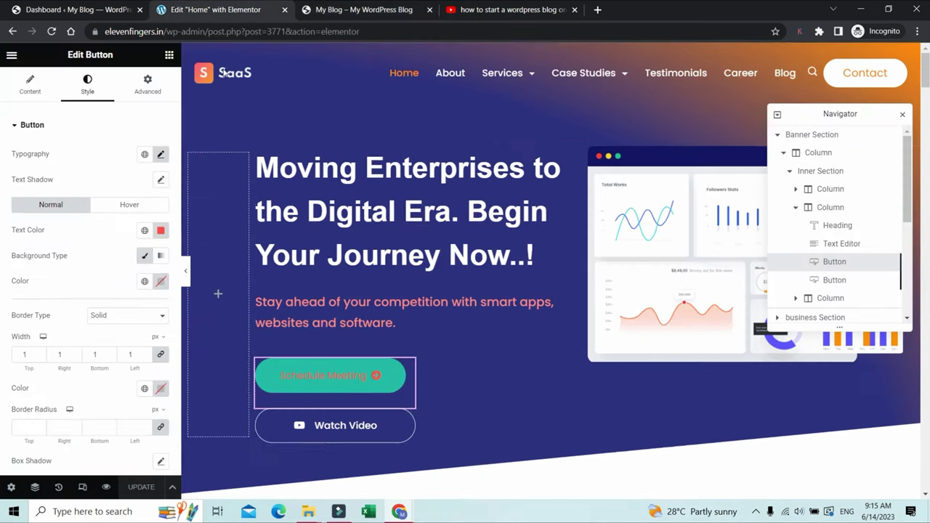
left_click_drag(334, 376, 283, 429)
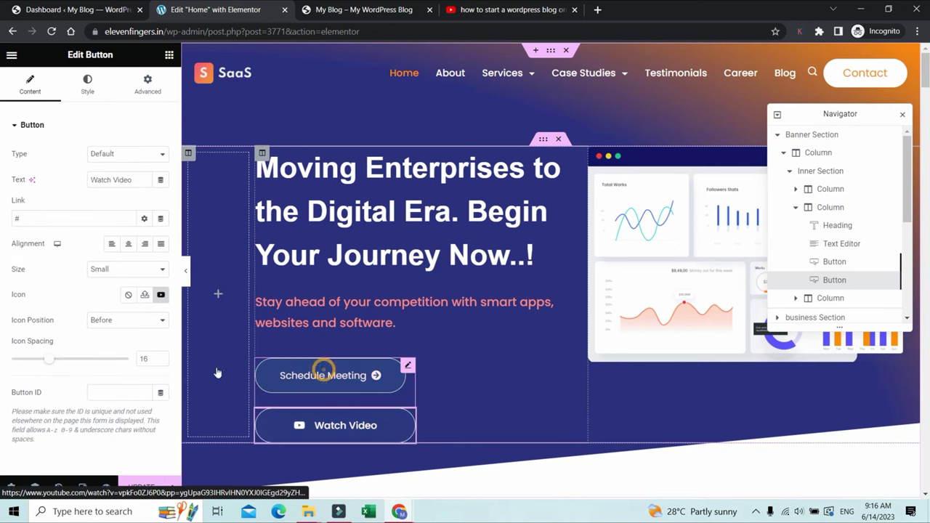
left_click(304, 382)
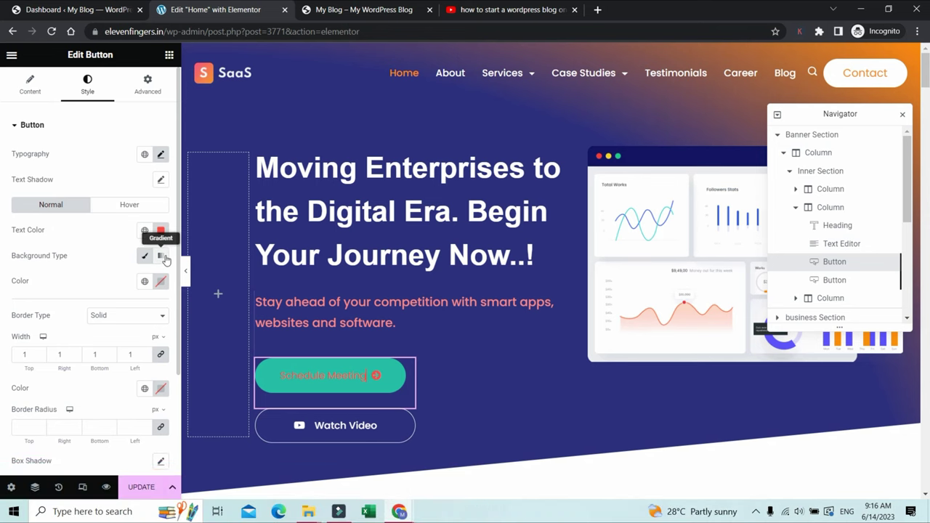
scroll(143, 269, "down", 2)
scroll(144, 269, "up", 2)
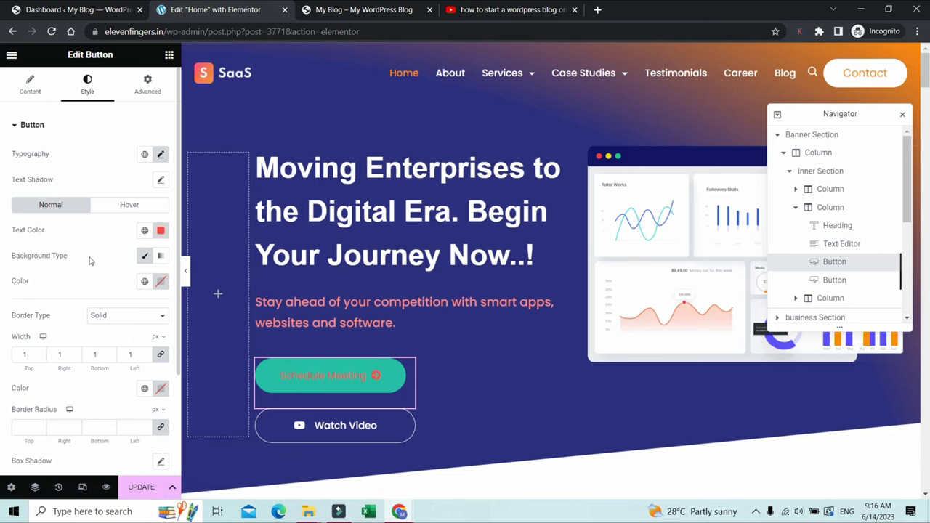
left_click(161, 281)
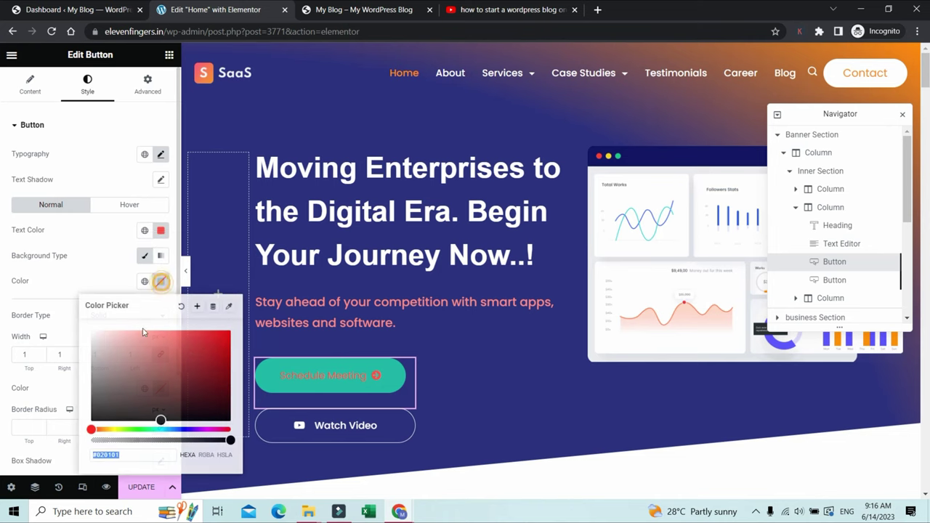
left_click(91, 330)
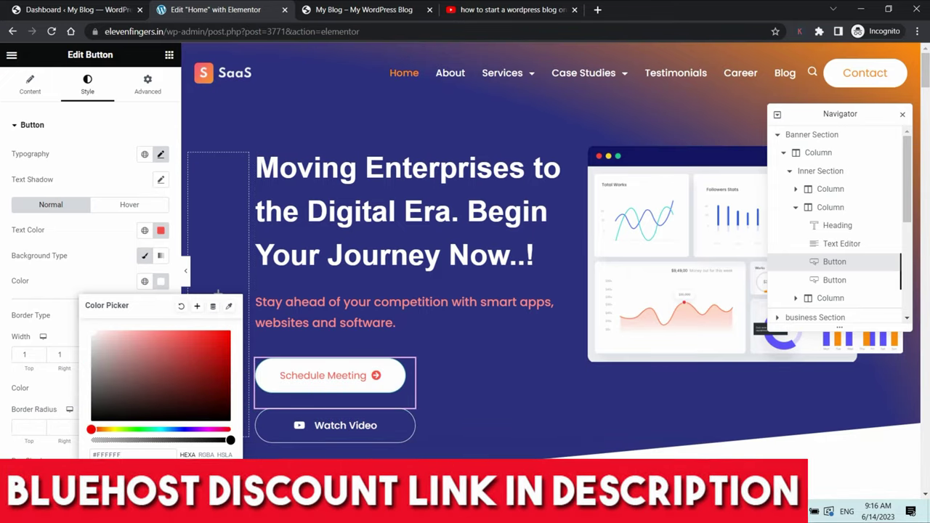
left_click(327, 377)
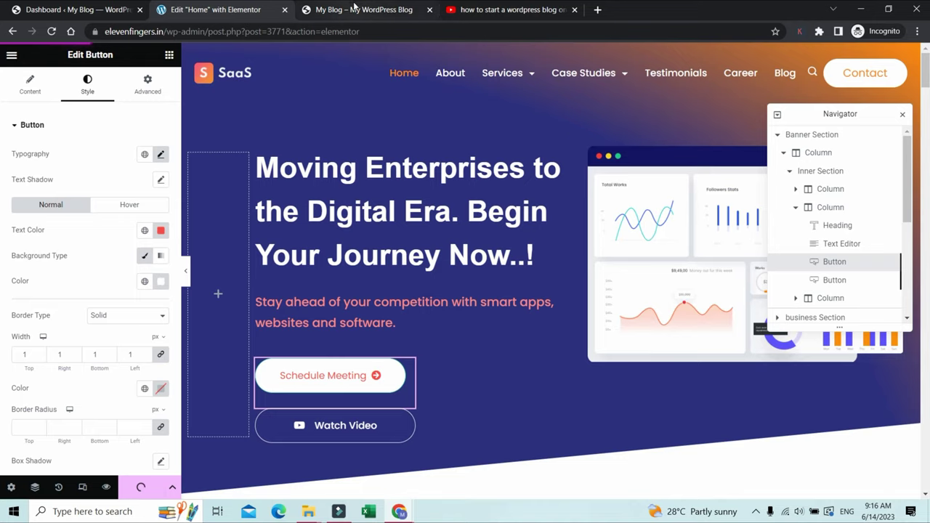
left_click(352, 9)
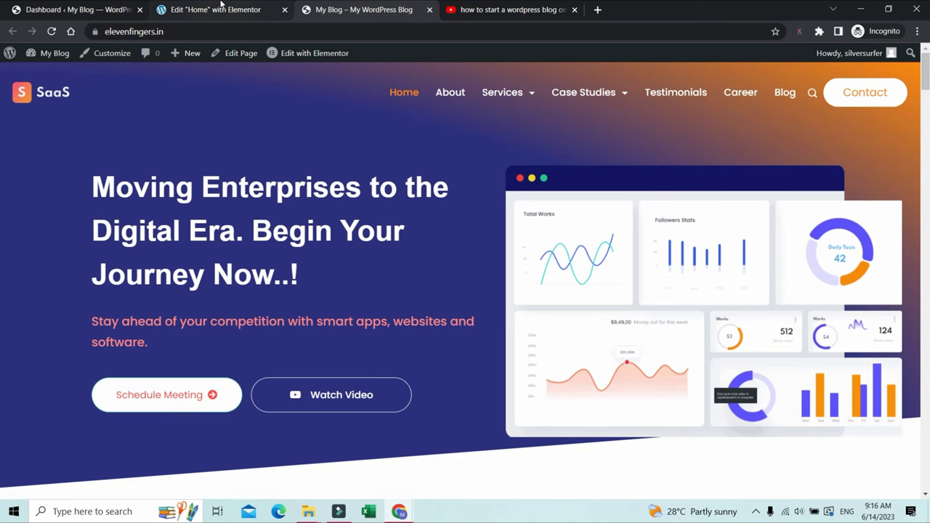
Return to the Elementor editor and open the content settings of the Schedule Meeting button
left_click(218, 10)
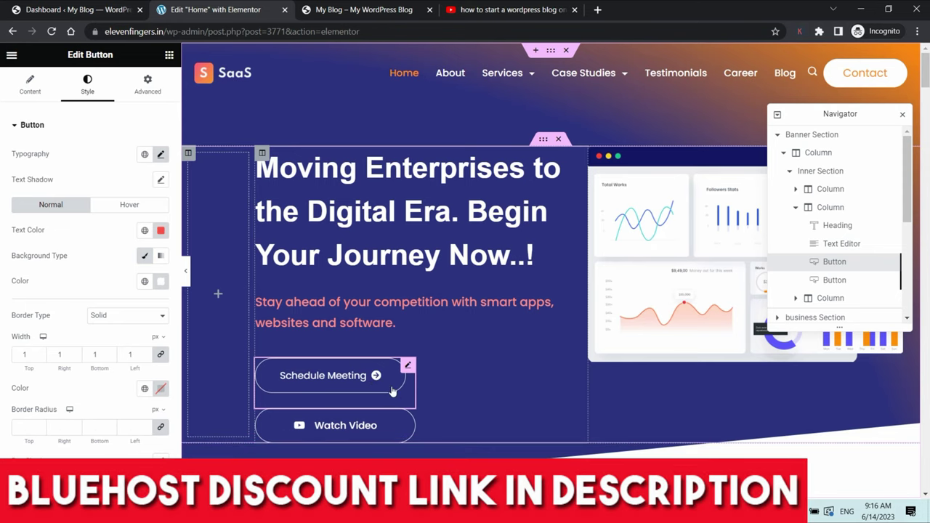
scroll(120, 322, "down", 2)
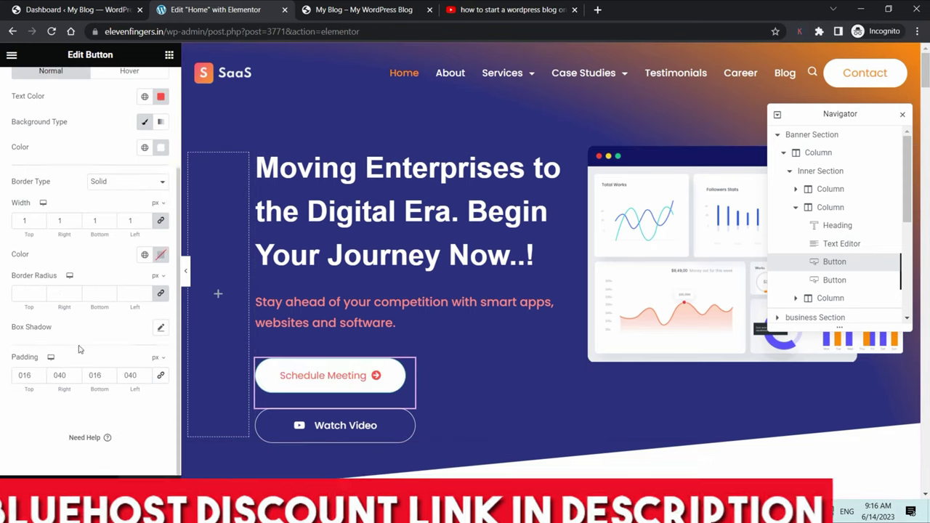
scroll(113, 322, "up", 1)
scroll(113, 322, "up", 1)
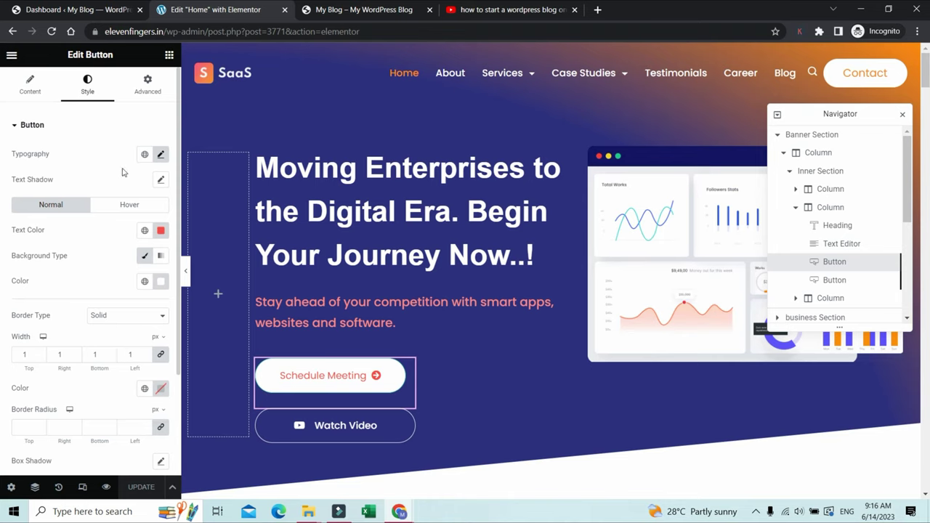
left_click(30, 85)
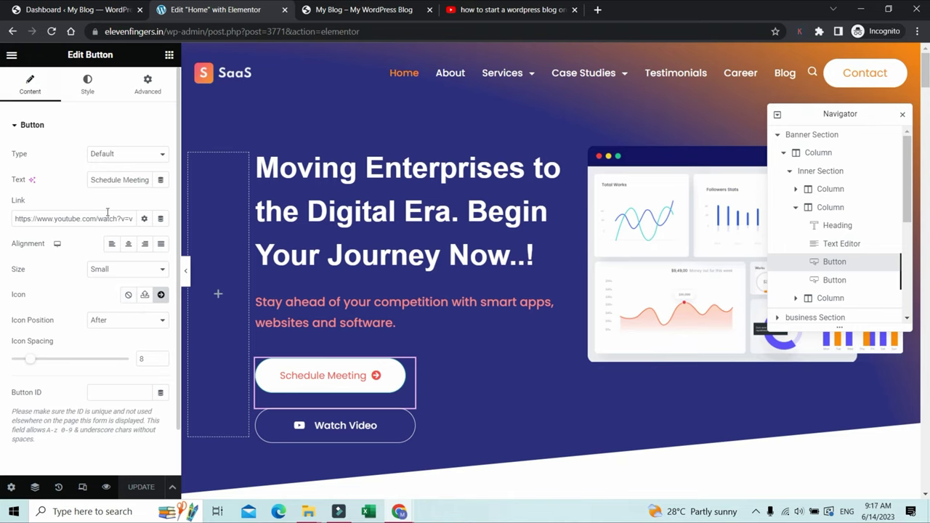
Replace the Schedule Meeting button's icon with the Gem icon from the icon library
left_click(129, 296)
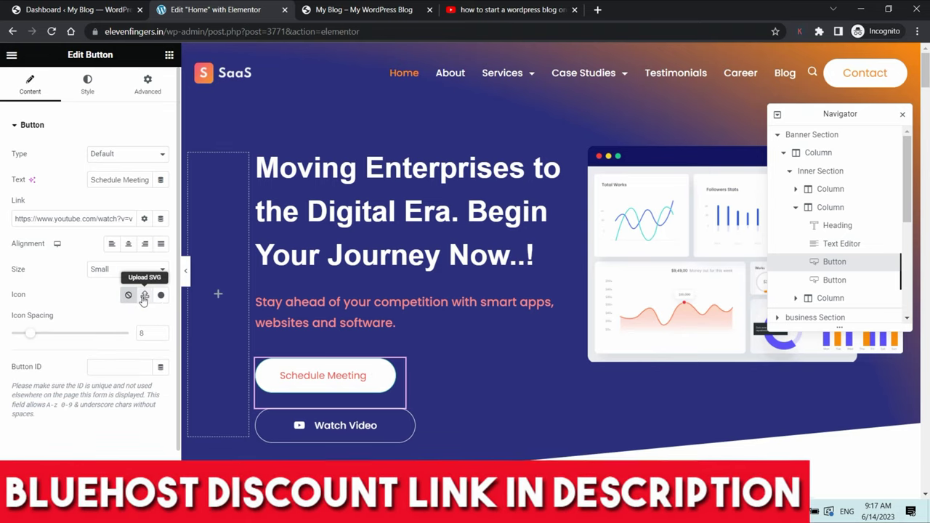
left_click(160, 295)
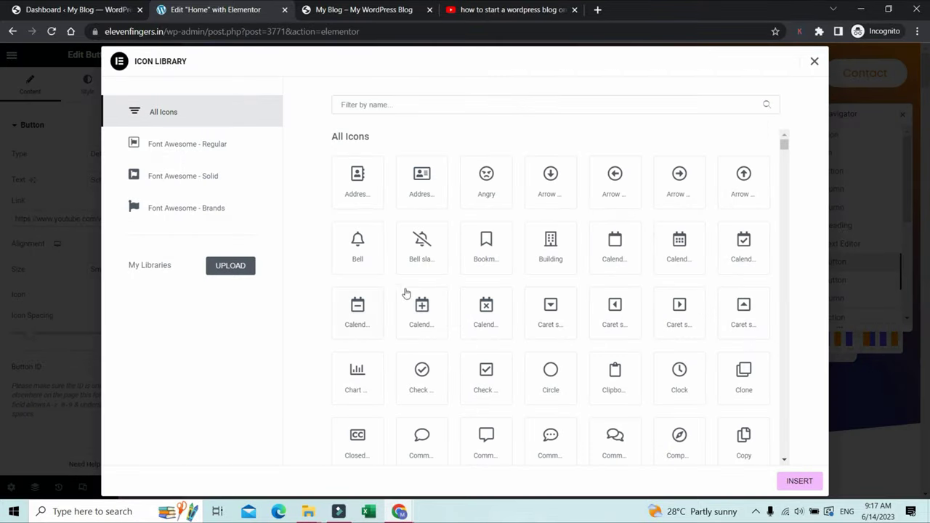
scroll(587, 345, "down", 2)
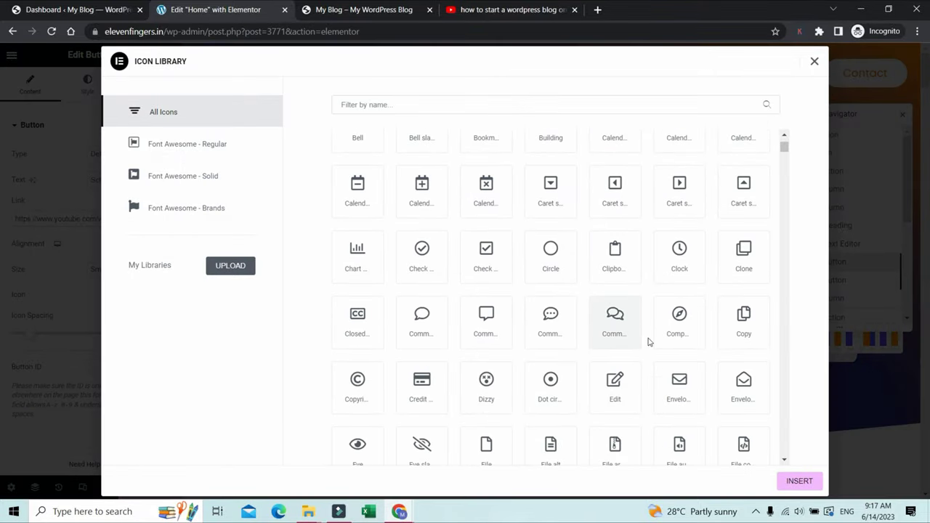
scroll(663, 348, "down", 3)
scroll(650, 374, "down", 2)
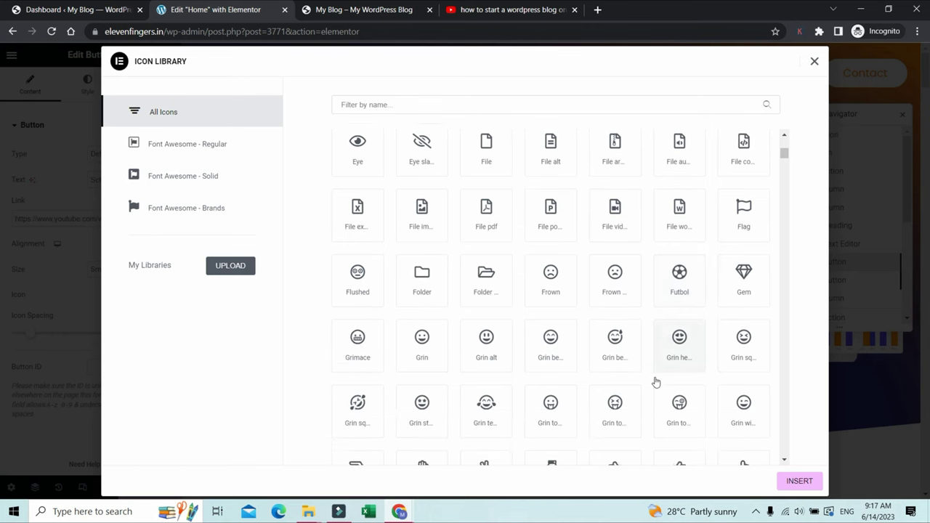
left_click(745, 278)
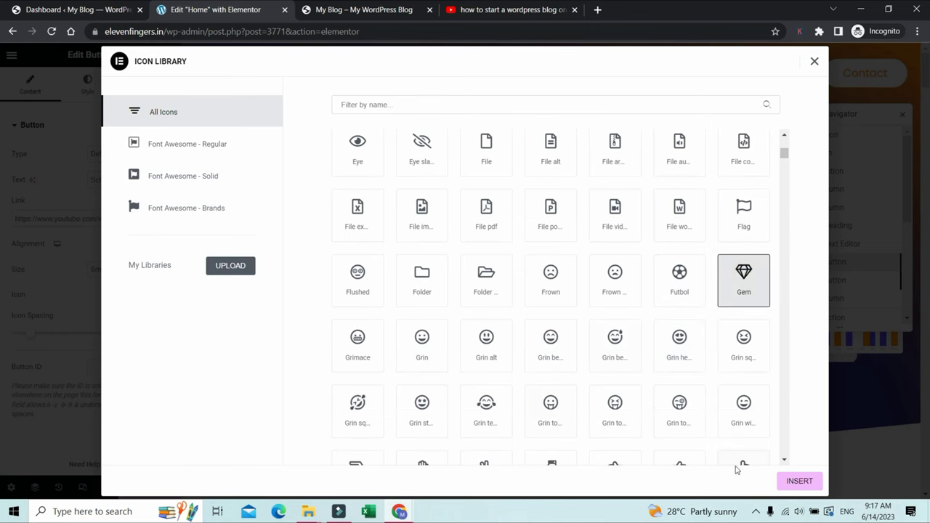
left_click(799, 481)
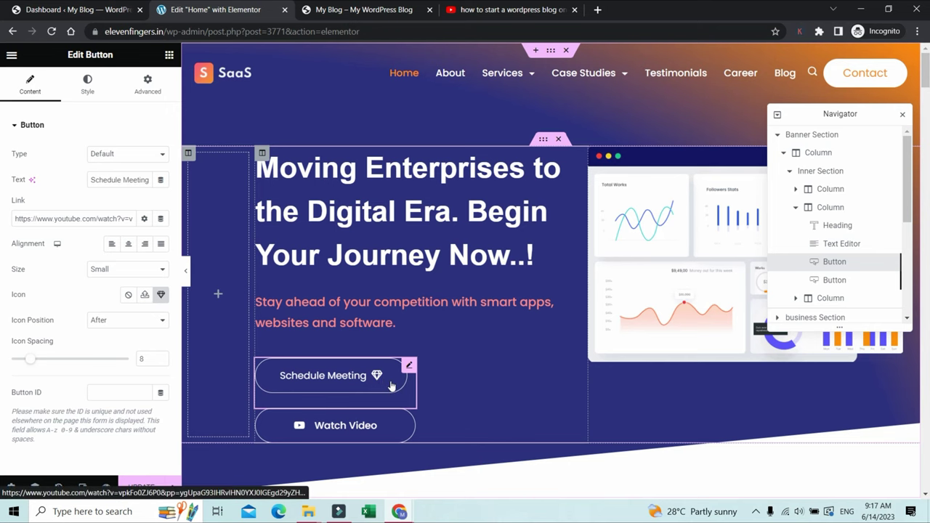
Change the Schedule Meeting button's icon to the crescent moon from the icon library
left_click(162, 296)
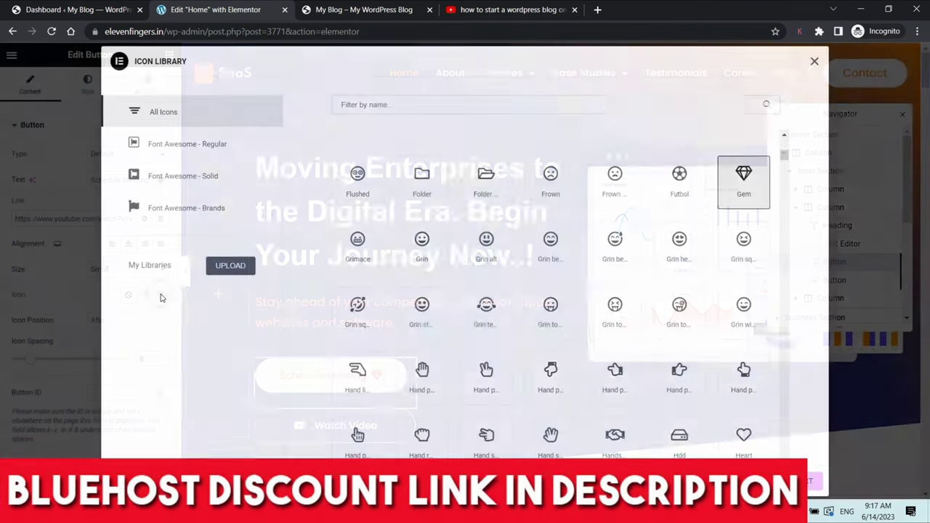
scroll(508, 385, "down", 3)
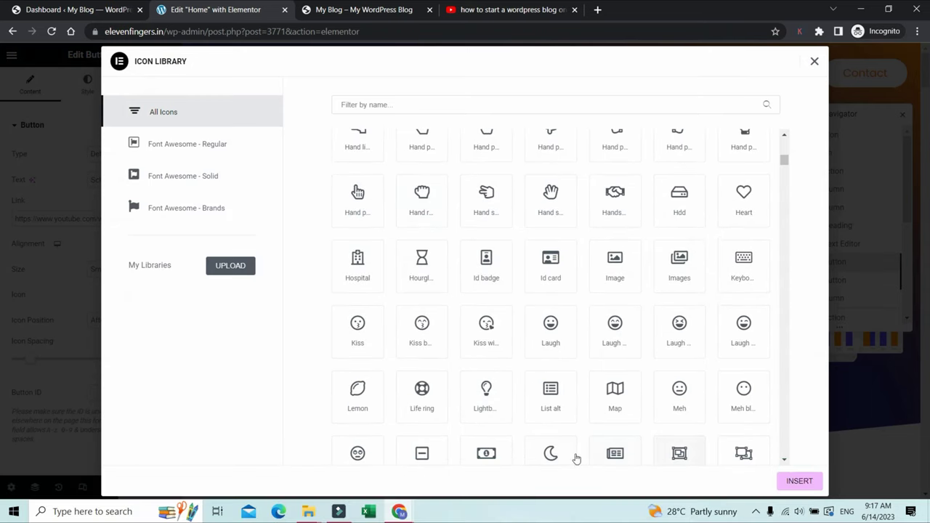
left_click(551, 457)
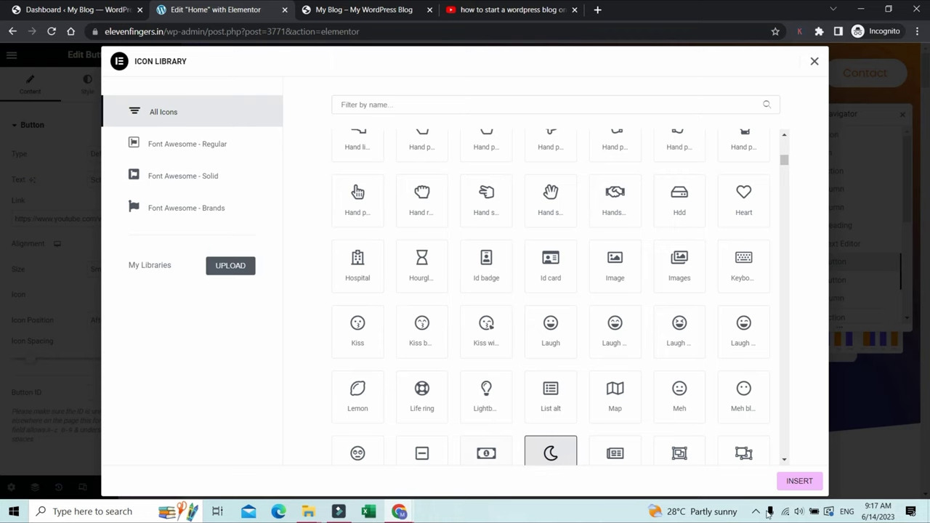
left_click(798, 481)
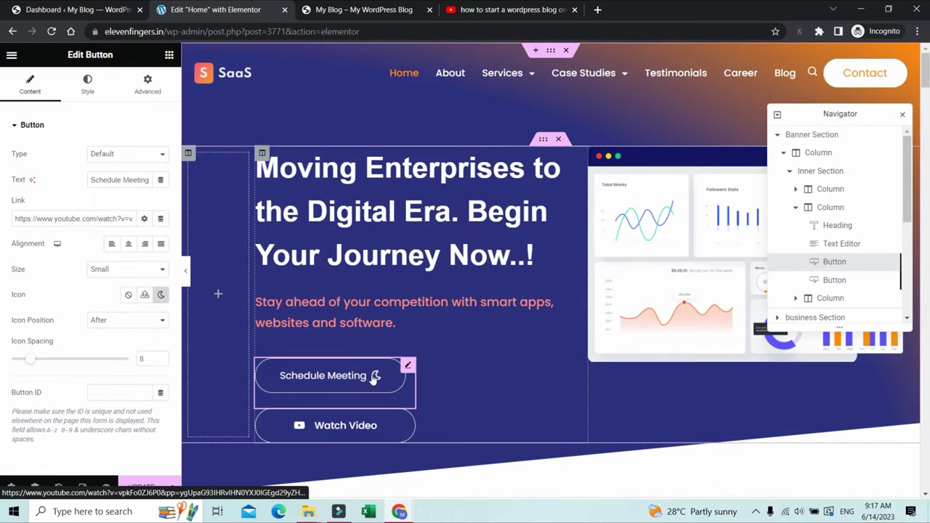
Change the Schedule Meeting button's icon to the solid apple from the icon library
left_click(160, 294)
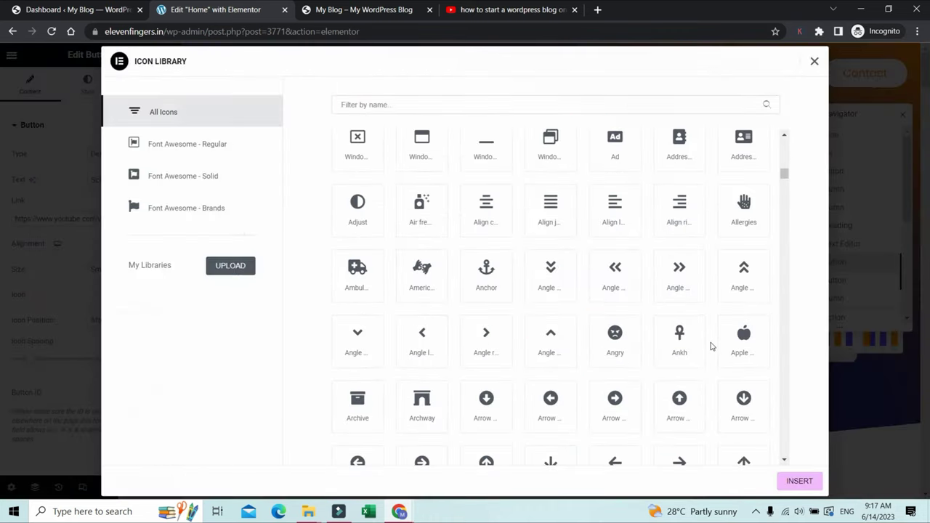
left_click(738, 335)
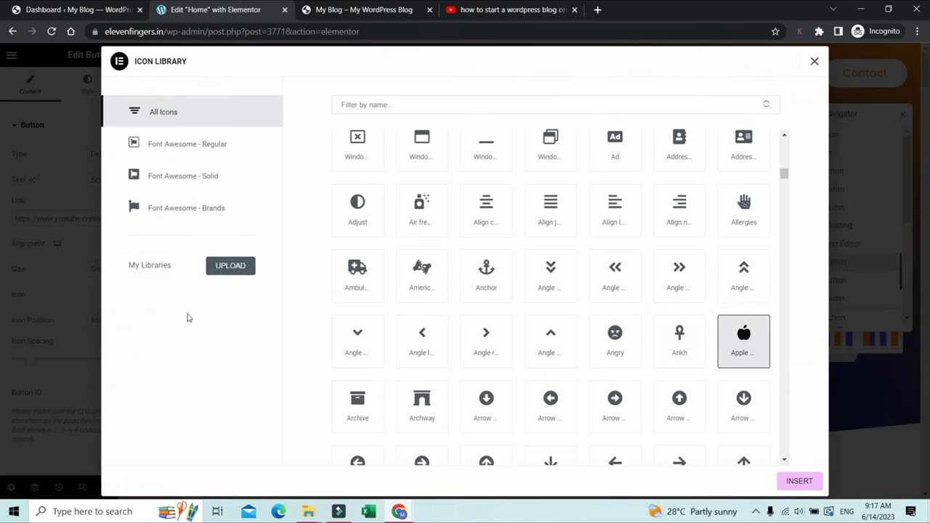
left_click(798, 481)
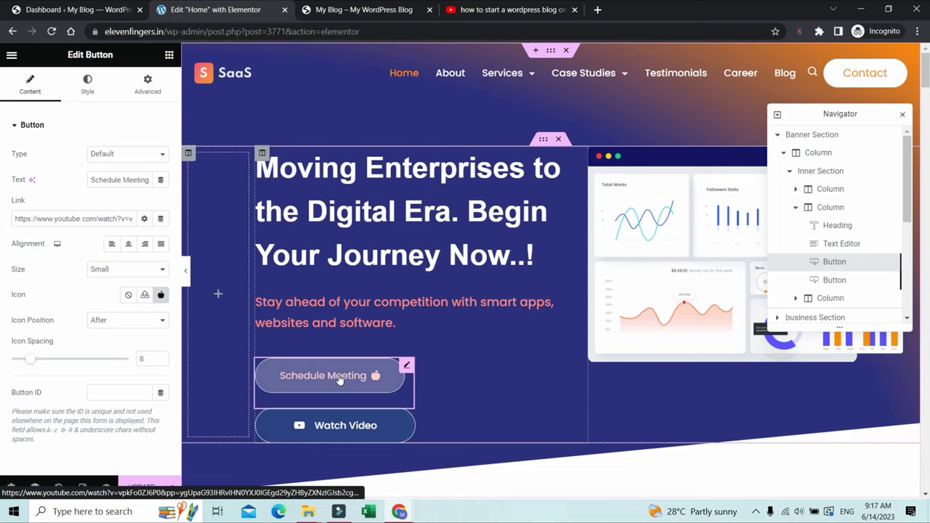
left_click(393, 379)
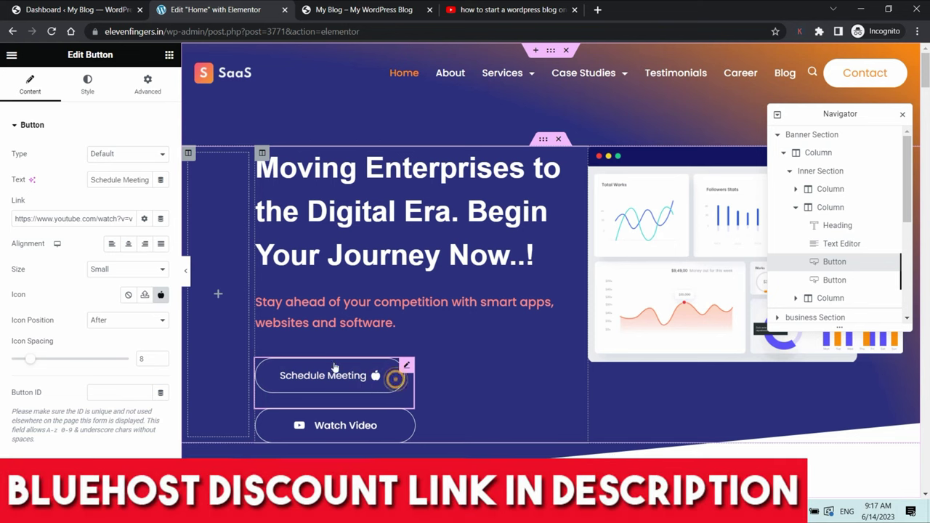
Set the Schedule Meeting button's hover text color to bright green #03FF0F
left_click(89, 84)
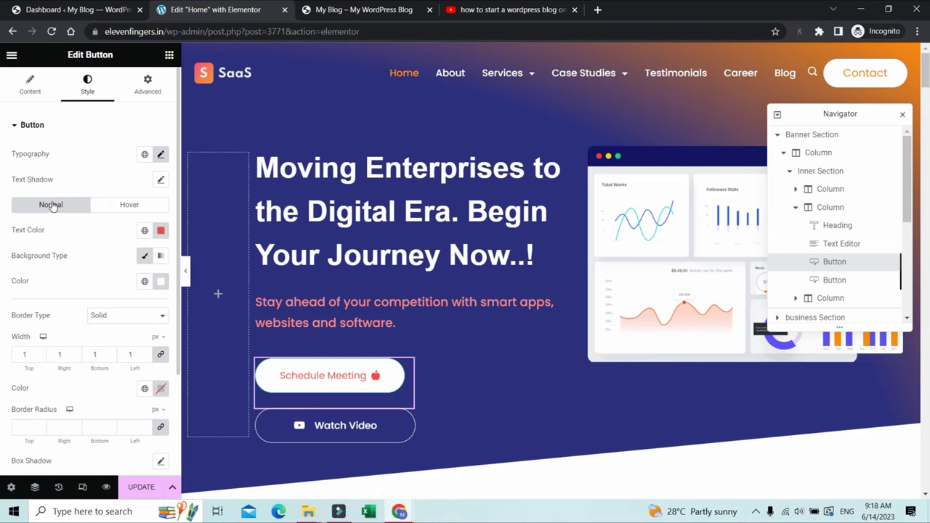
left_click(130, 206)
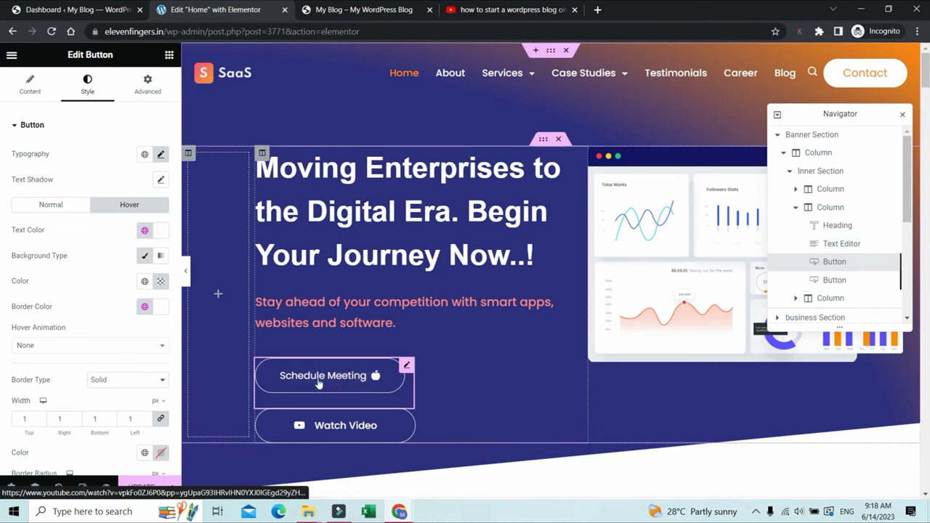
left_click(160, 230)
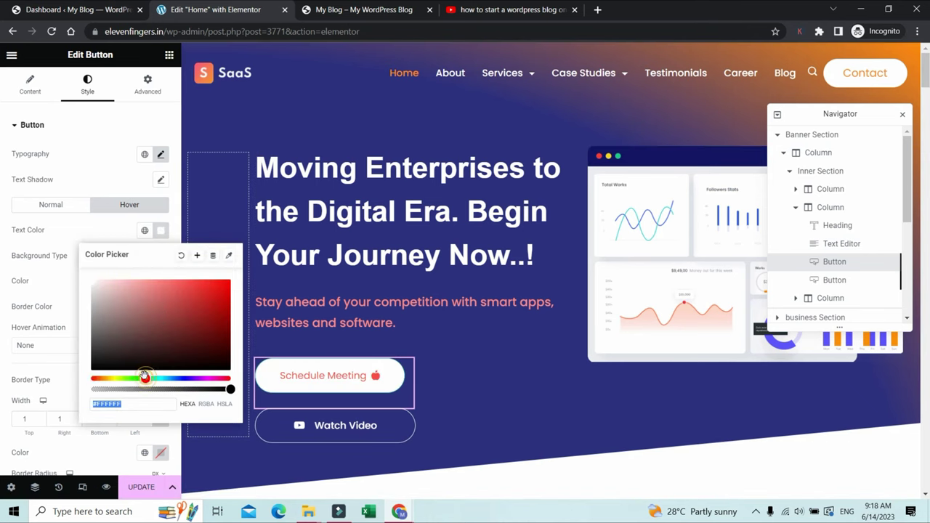
left_click_drag(135, 377, 137, 376)
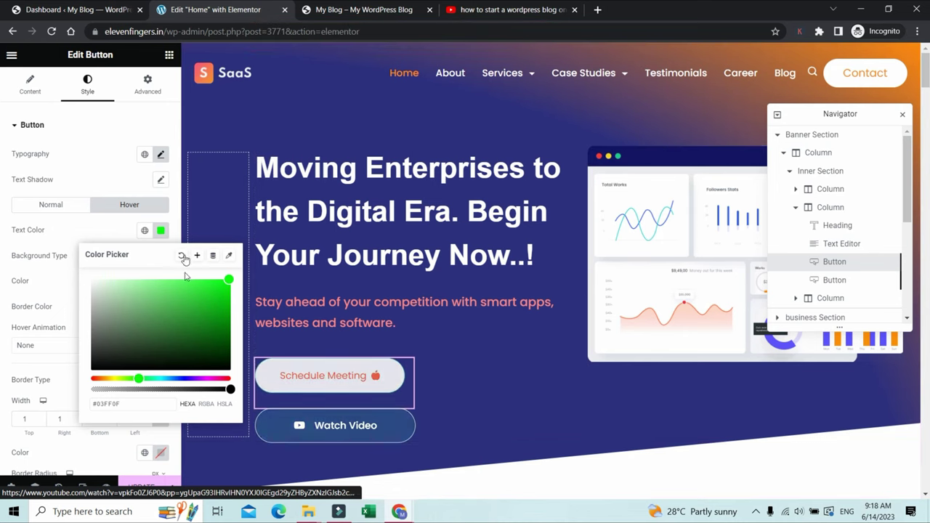
Try #FF5A5A and settle on black #000000 as the Schedule Meeting button's hover background color
left_click(146, 256)
left_click(160, 280)
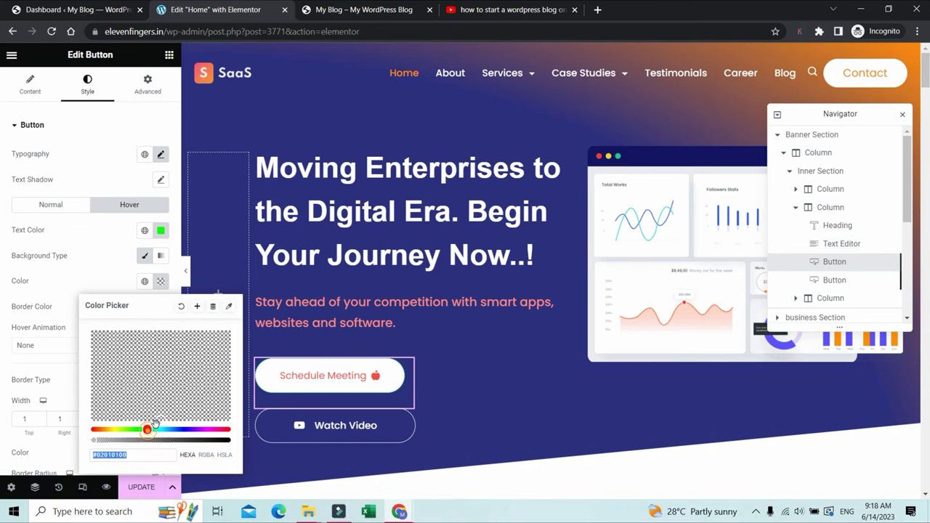
left_click_drag(183, 441, 238, 450)
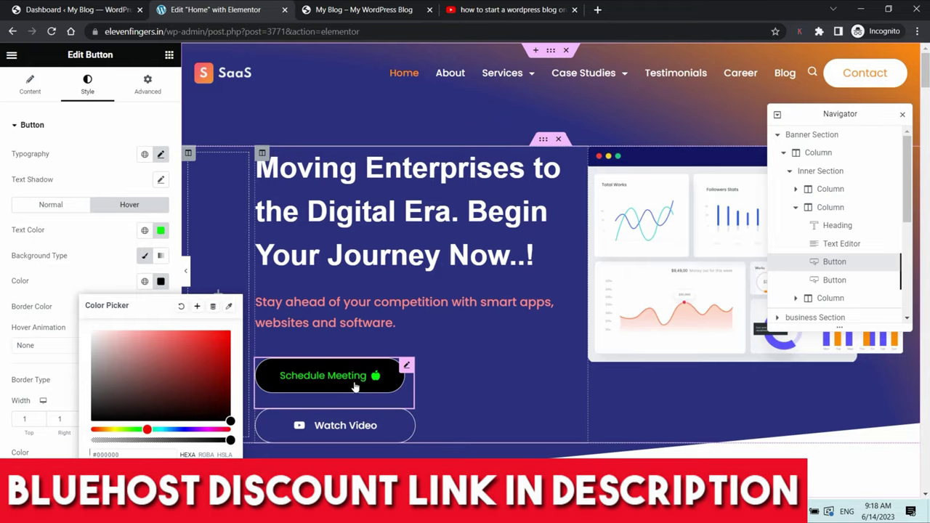
left_click(156, 330)
left_click(181, 331)
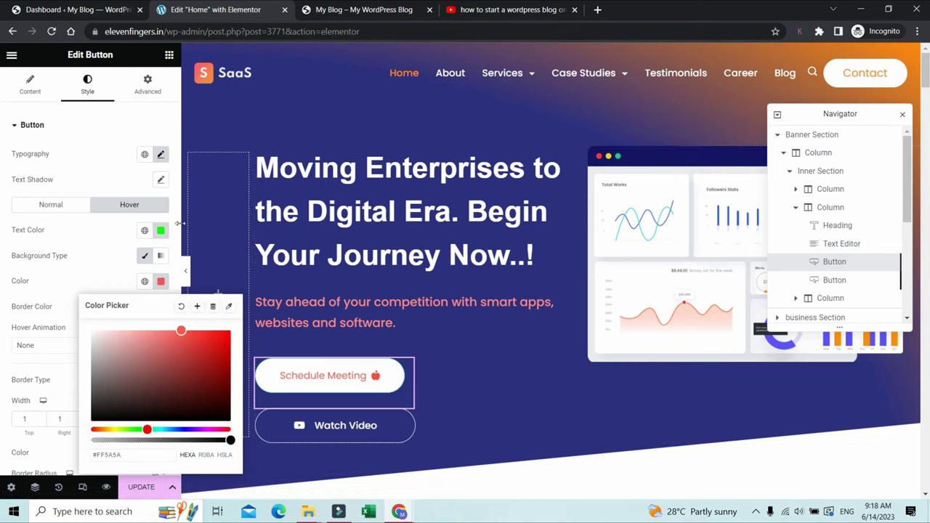
Update the home page and test the Schedule Meeting button's link on the live front page
left_click(142, 487)
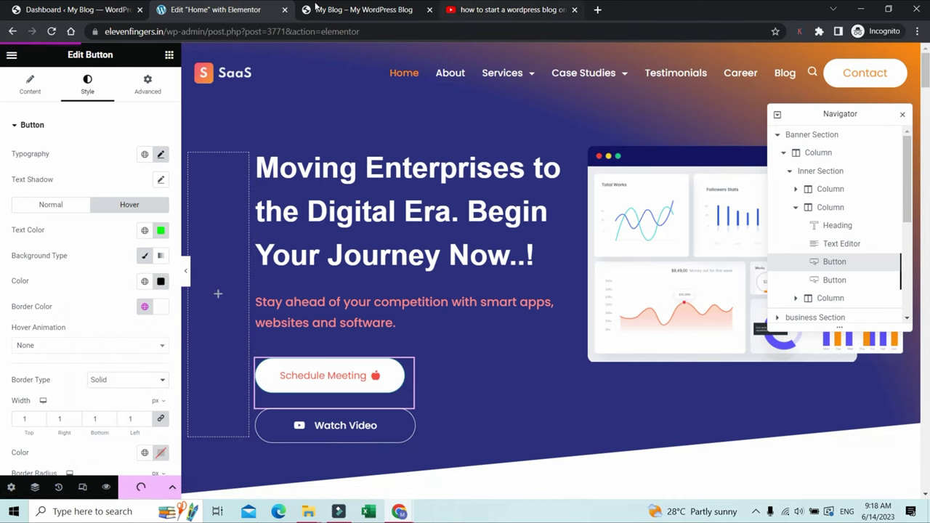
left_click(346, 13)
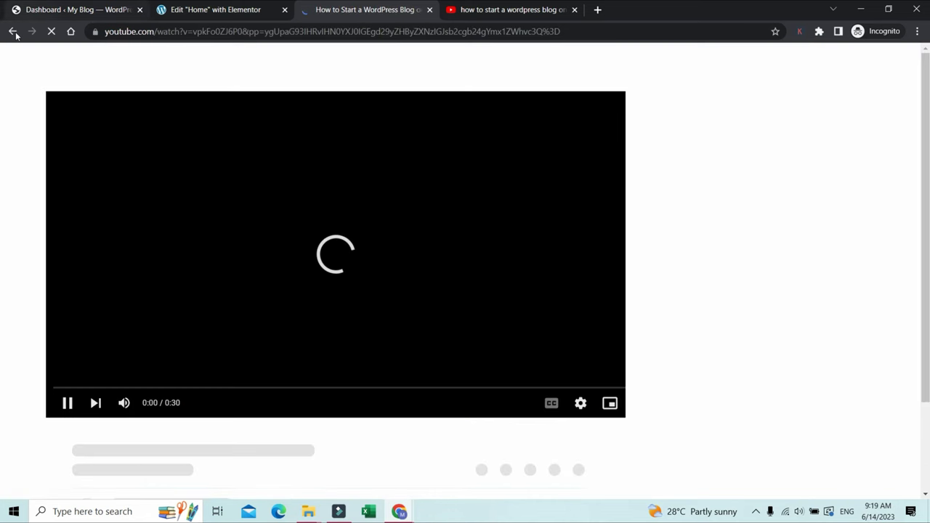
Return from the YouTube video to the live home page, look over its banner, and switch back to the Elementor editor
left_click(13, 32)
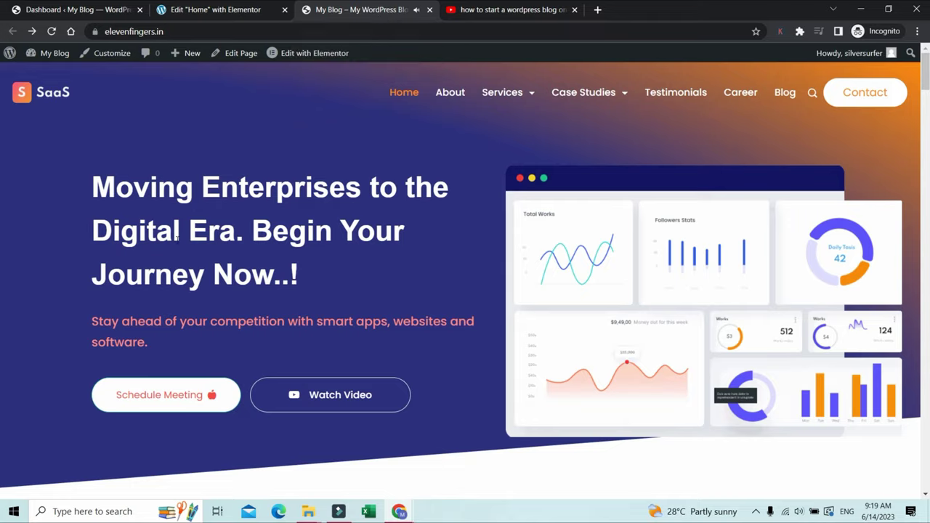
scroll(68, 184, "down", 5)
scroll(322, 232, "up", 5)
scroll(324, 237, "up", 1)
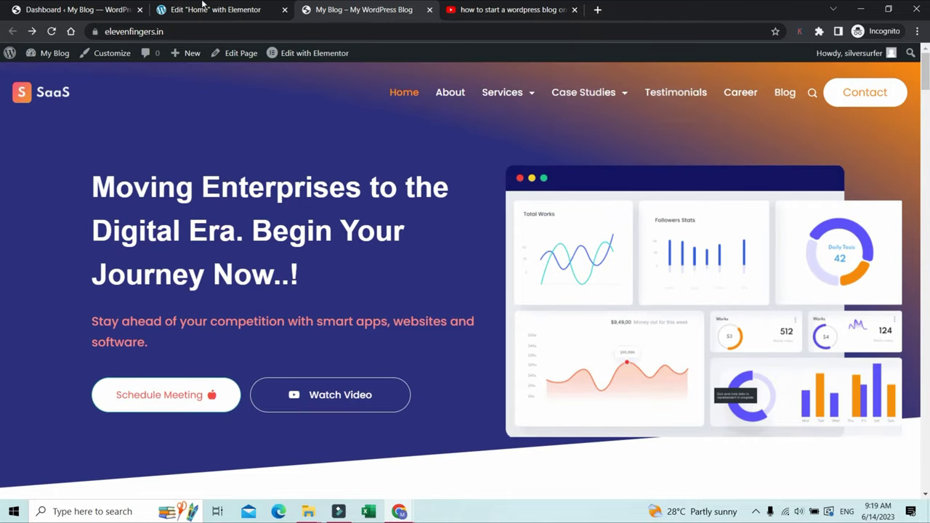
left_click(201, 8)
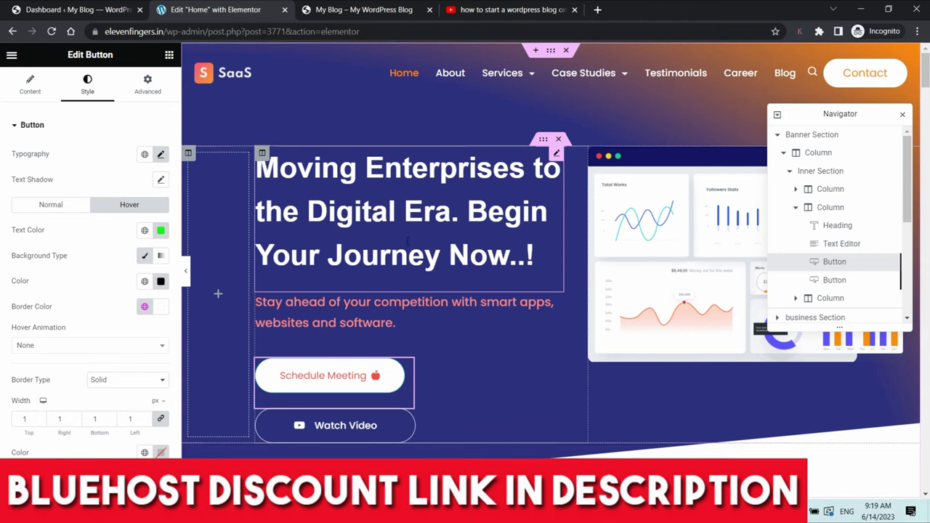
Start replacing the banner's dashboard image: browse the media library and open the file chooser to upload an image from the computer
left_click(754, 304)
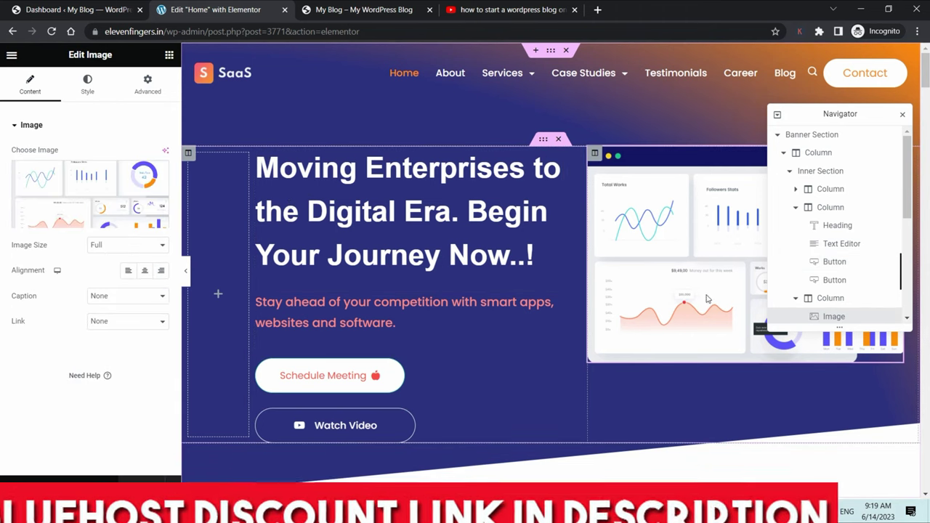
mouse_move(50, 209)
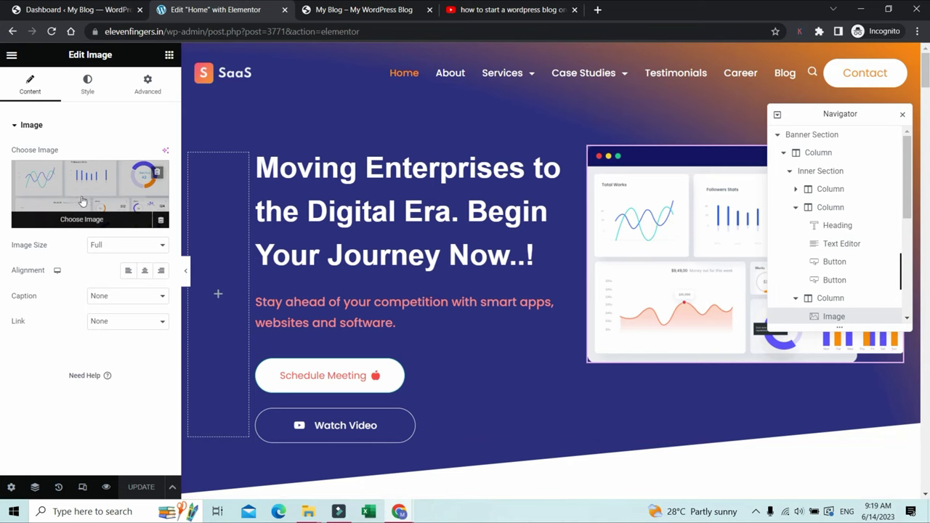
left_click(82, 222)
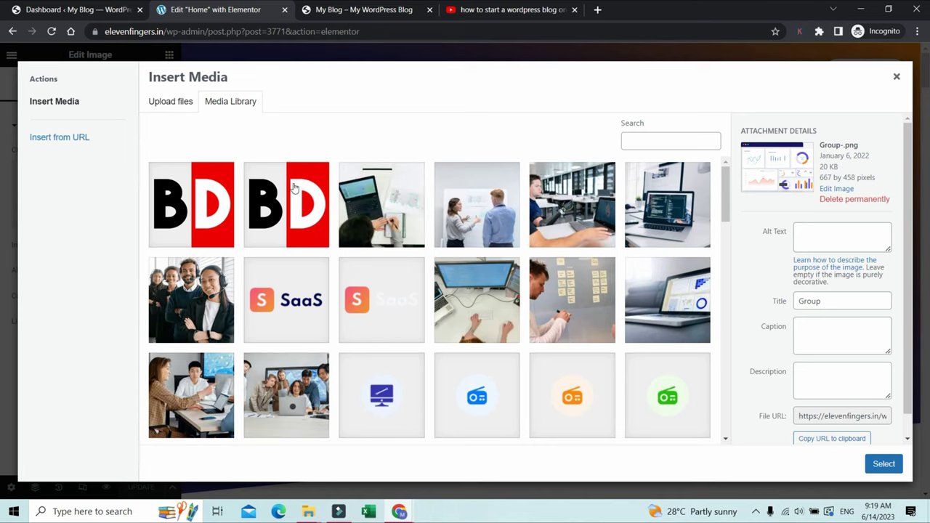
scroll(501, 287, "down", 5)
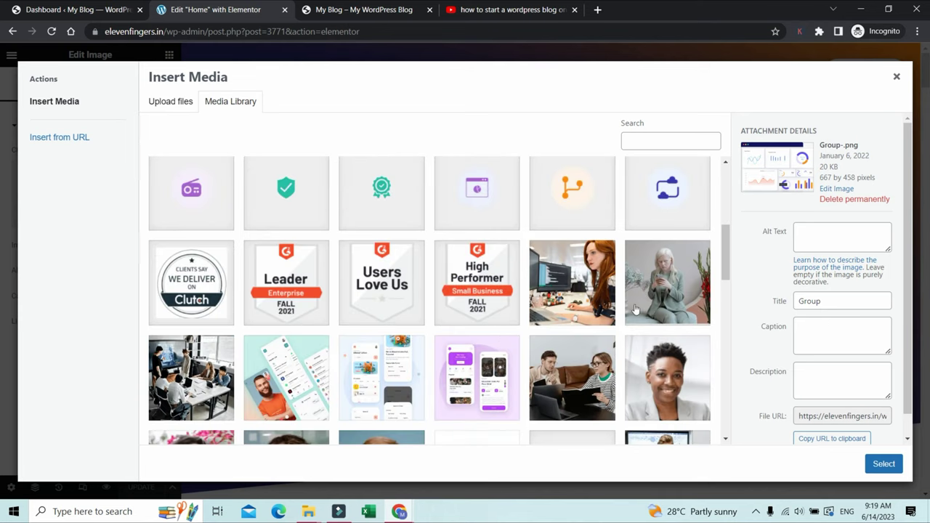
scroll(545, 301, "down", 5)
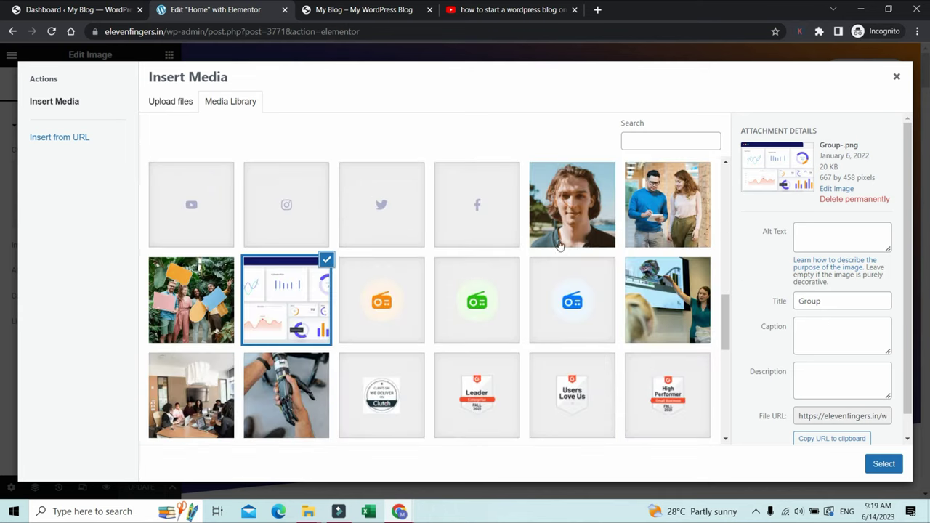
left_click(169, 101)
left_click(527, 280)
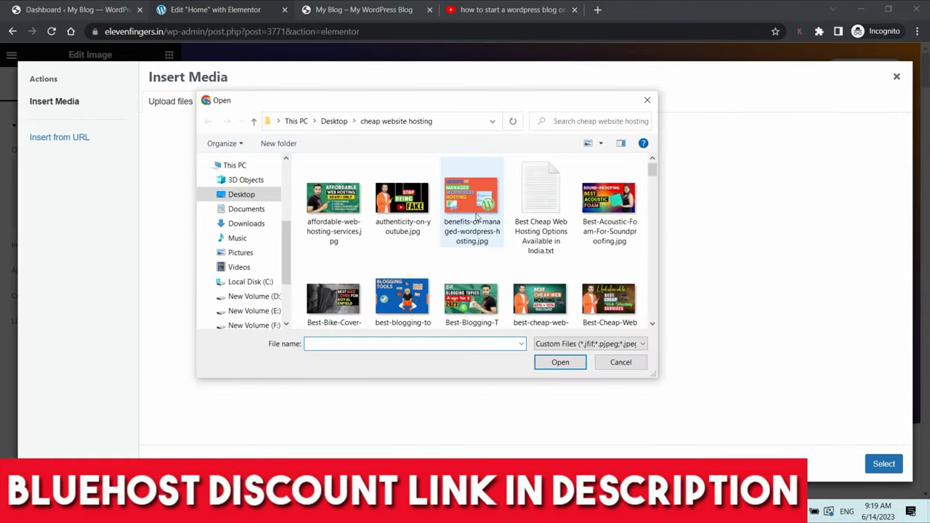